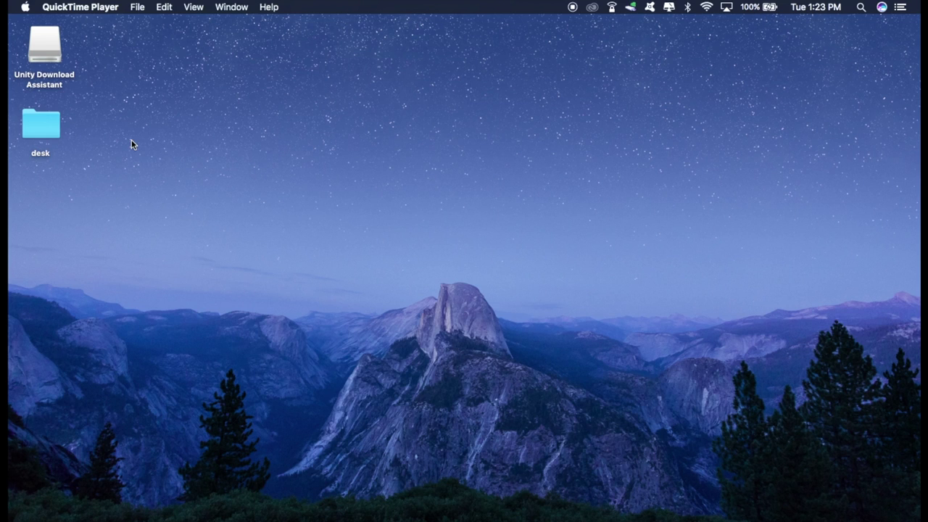
# - In Chrome, go from developer.apple.com's Develop section to the Downloads page listing Xcode 9
pyautogui.moveTo(449, 518)
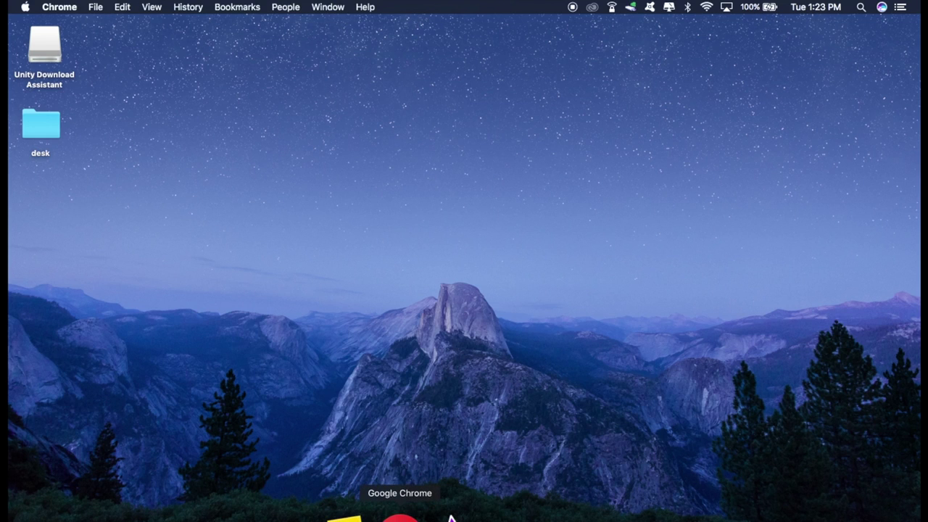
pyautogui.click(449, 517)
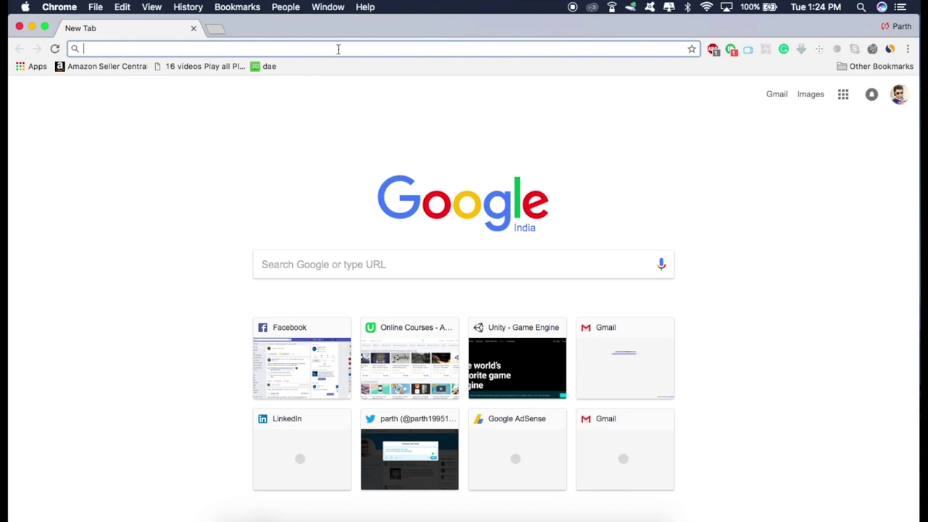
pyautogui.write('go')
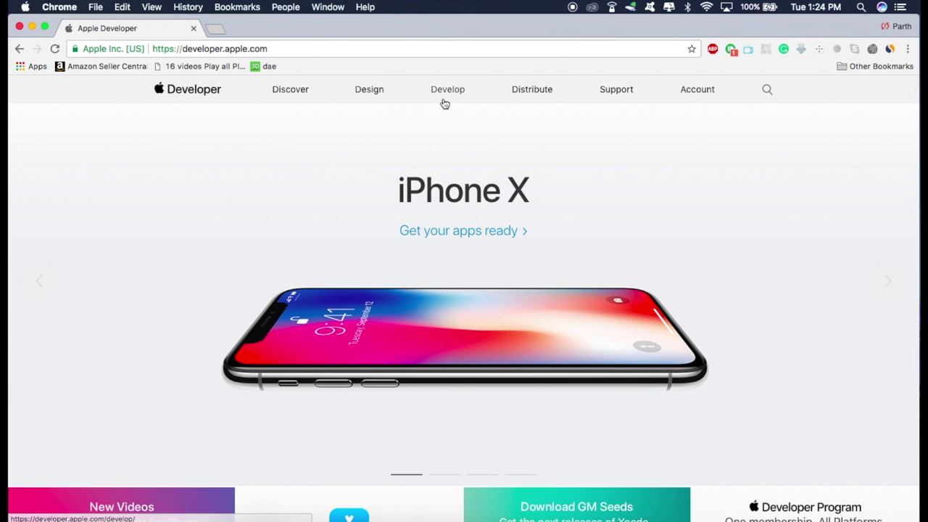
pyautogui.click(446, 92)
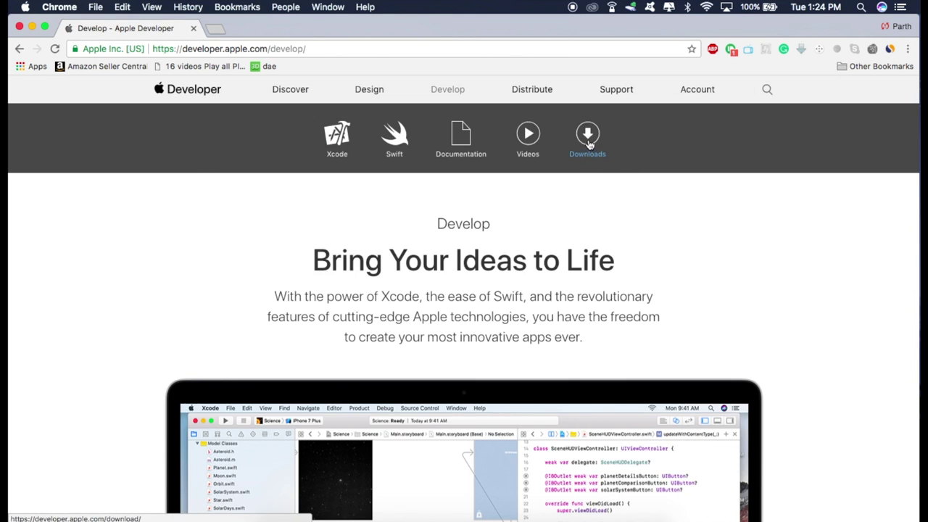
pyautogui.click(587, 145)
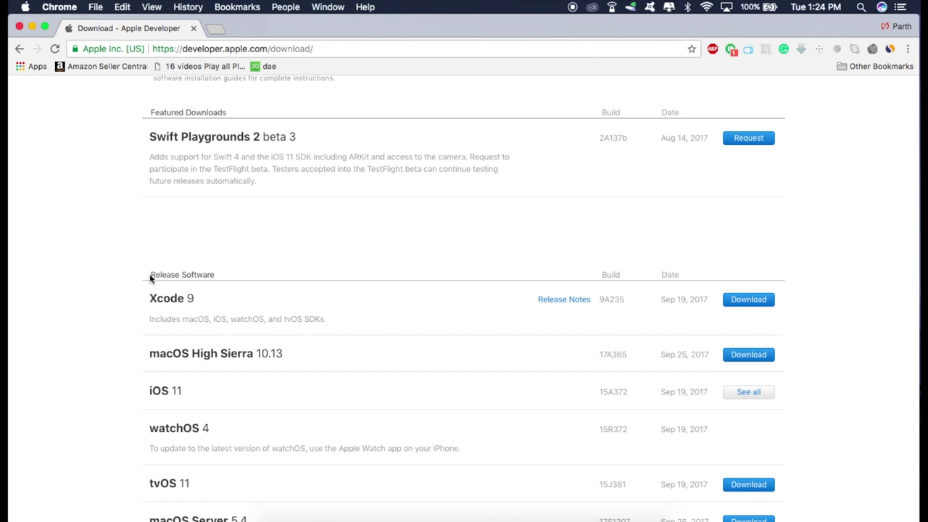
pyautogui.tripleClick(193, 274)
pyautogui.click(204, 299)
# - Go to unity3d.com and choose the free Unity Personal plan
pyautogui.click(268, 48)
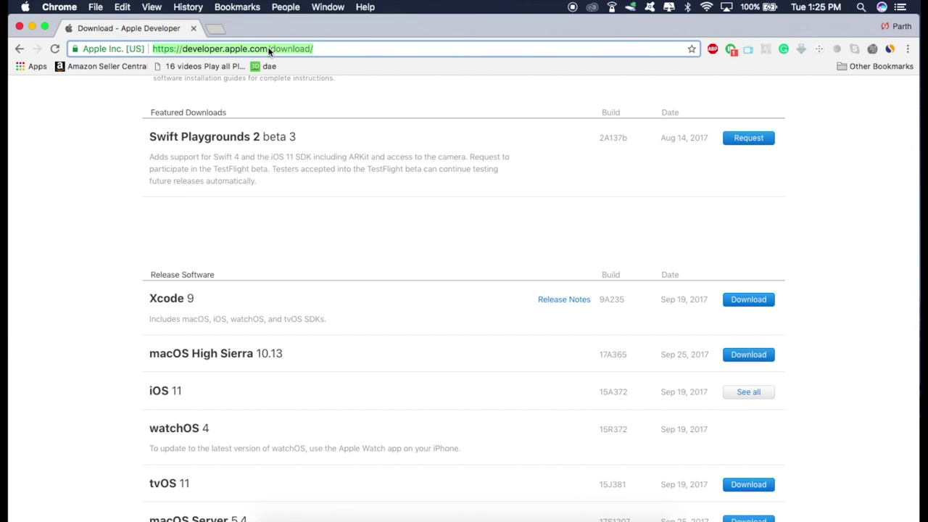
pyautogui.write('unity3d.com')
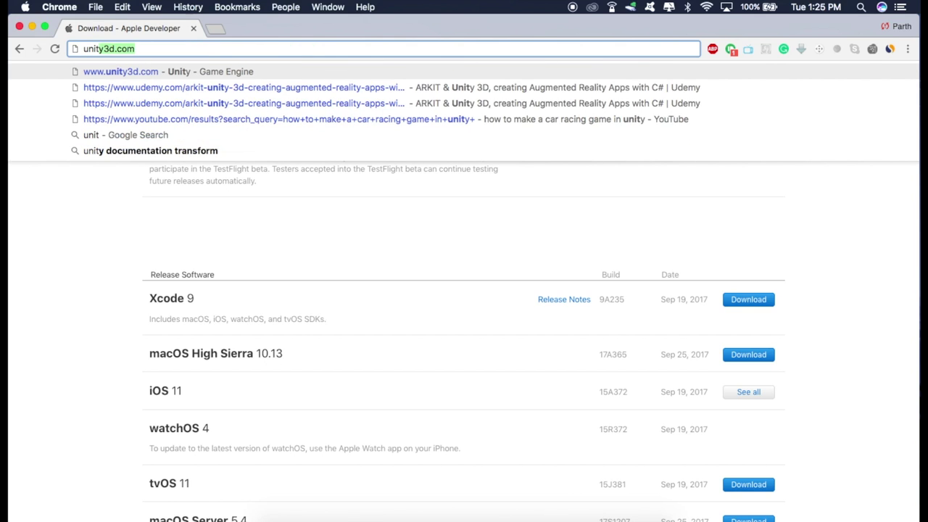
pyautogui.press('Return')
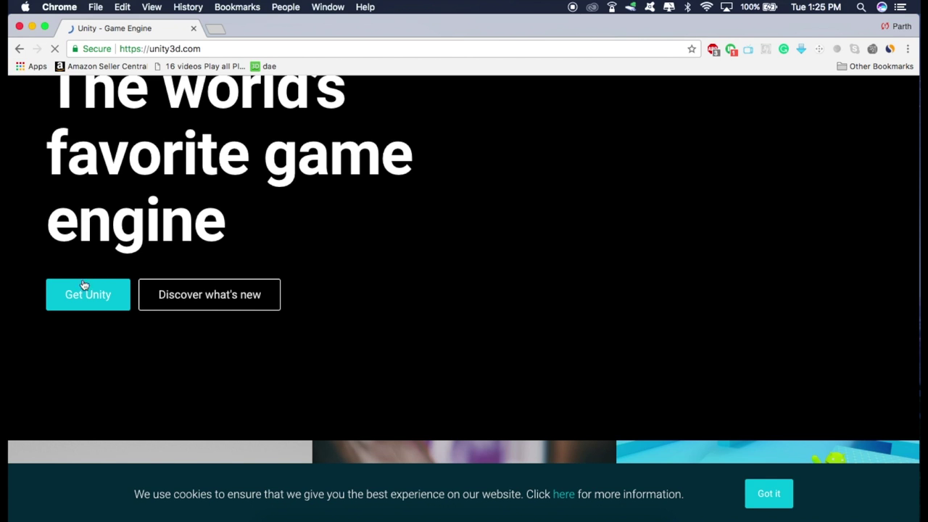
pyautogui.click(73, 293)
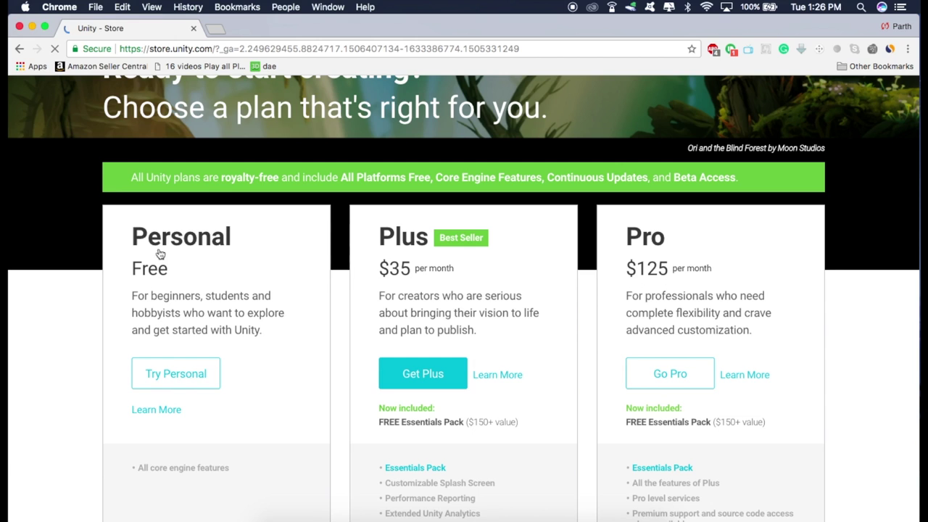
pyautogui.click(175, 374)
# - Accept the Personal terms, download the Mac installer and launch the Unity Download Assistant
pyautogui.scroll(-5, 321, 363)
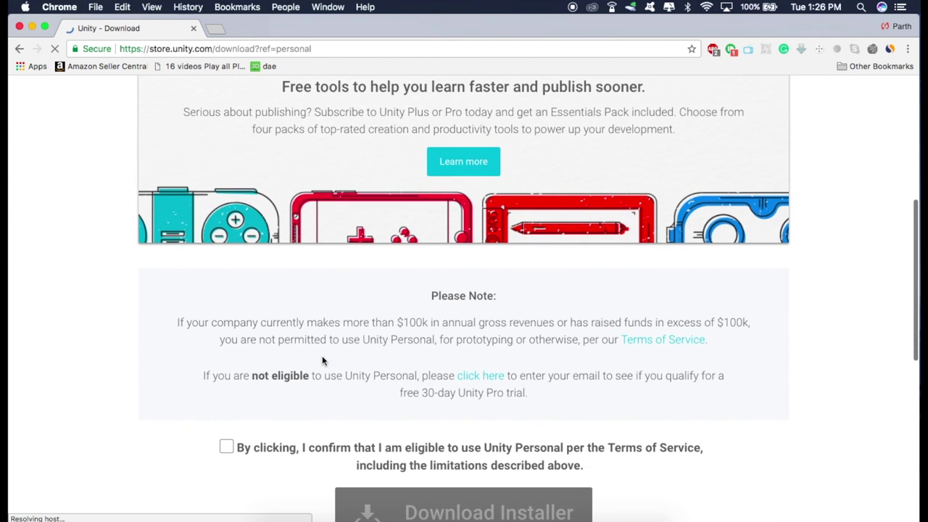
pyautogui.click(225, 242)
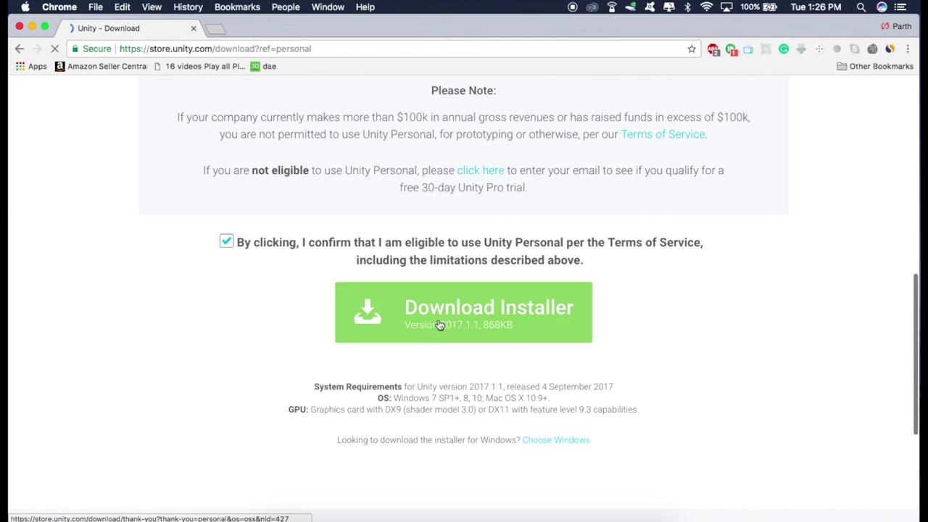
pyautogui.click(449, 315)
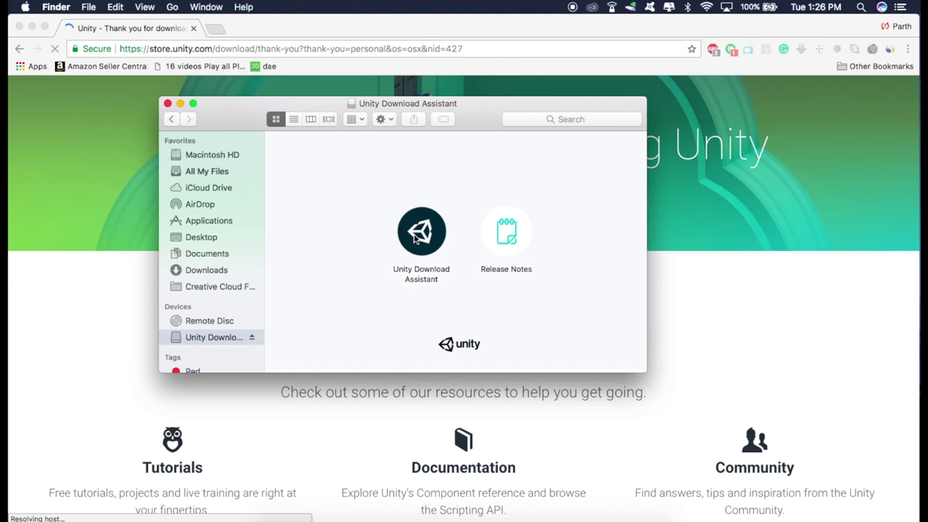
pyautogui.doubleClick(416, 239)
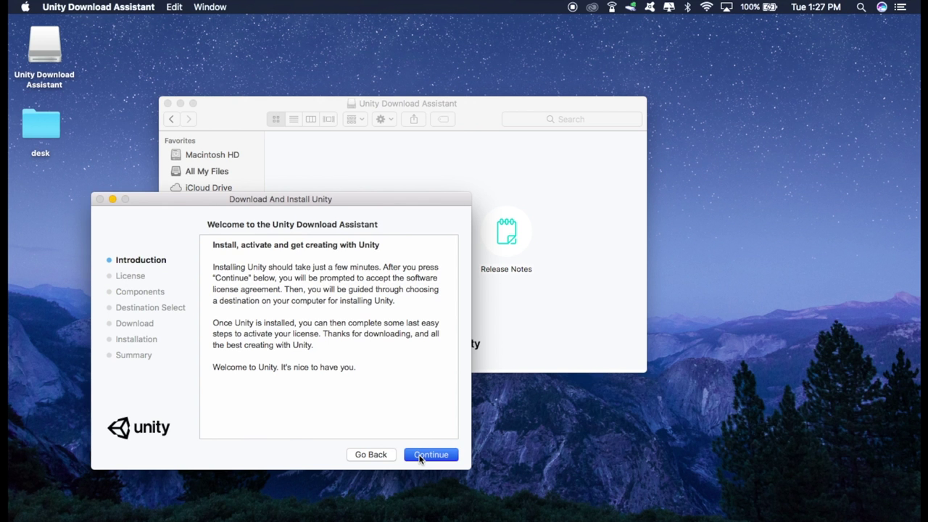
# - Continue past the installer introduction and licence text, then agree to the Unity licence
pyautogui.click(420, 453)
pyautogui.click(420, 455)
pyautogui.click(391, 300)
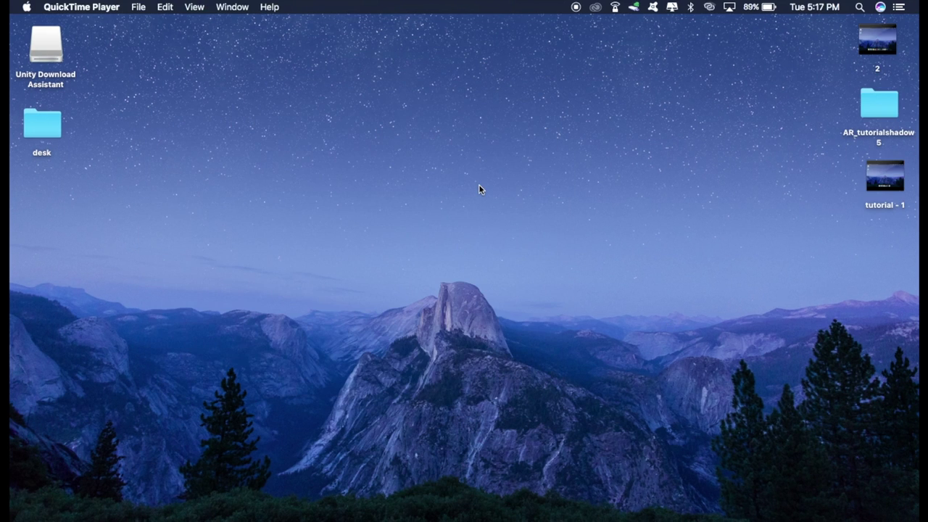
# - Launch Unity through Spotlight search
pyautogui.press('super+space')
pyautogui.write('unity')
pyautogui.press('Return')
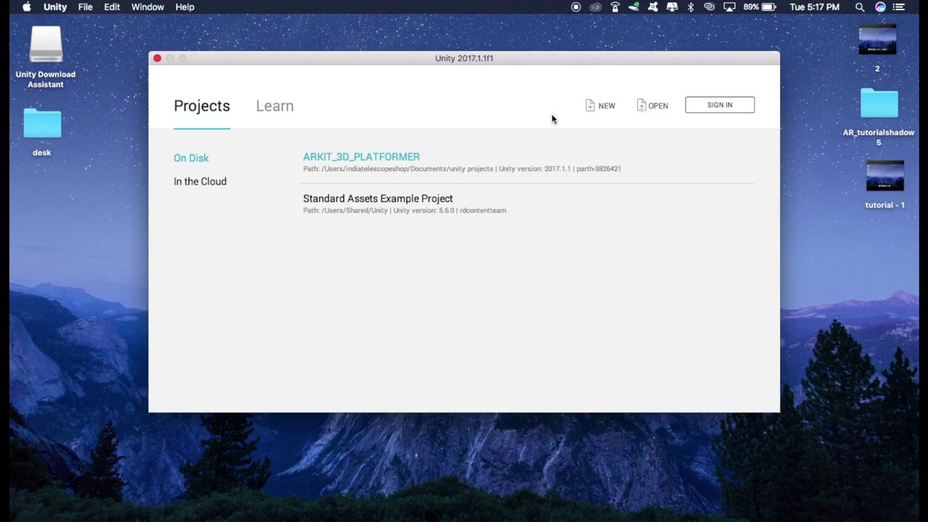
# - Create a new 3D project named AR_APP at the default location
pyautogui.click(600, 110)
pyautogui.tripleClick(444, 198)
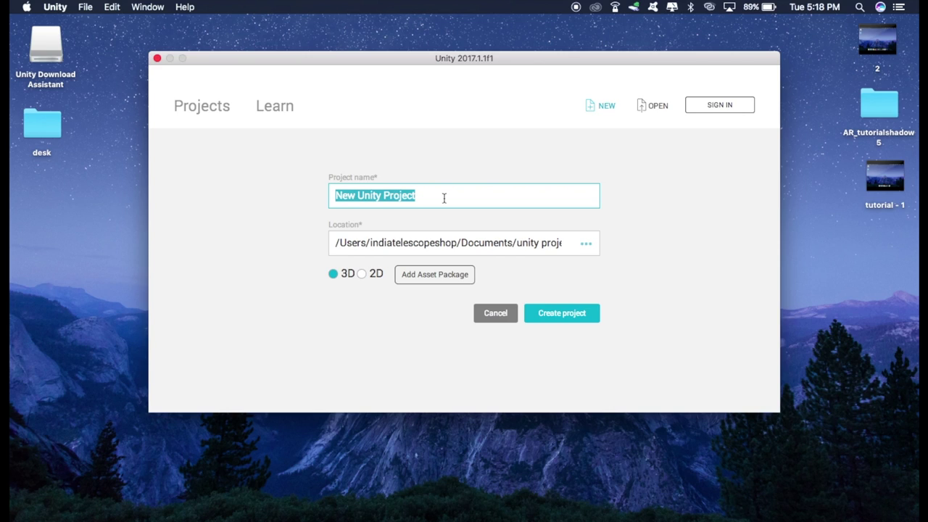
pyautogui.write('AR_APP')
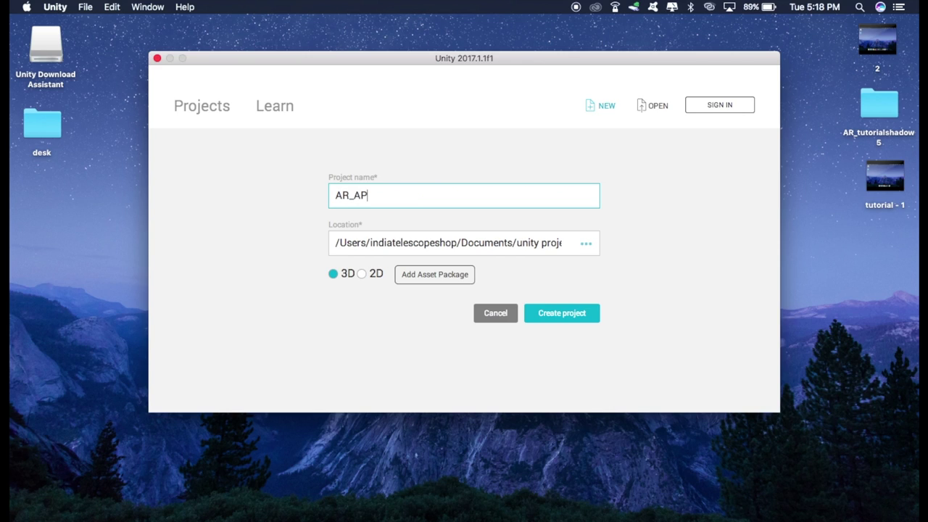
pyautogui.doubleClick(363, 243)
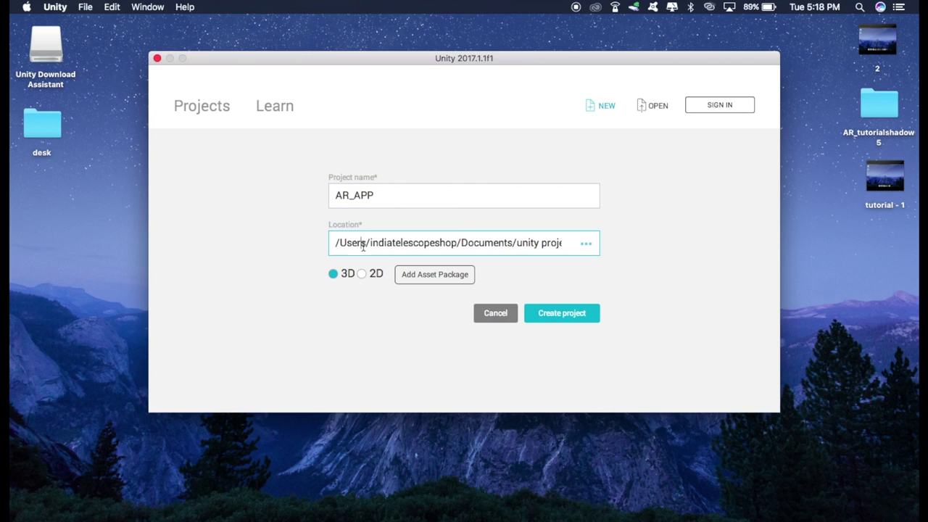
pyautogui.click(409, 243)
pyautogui.click(545, 315)
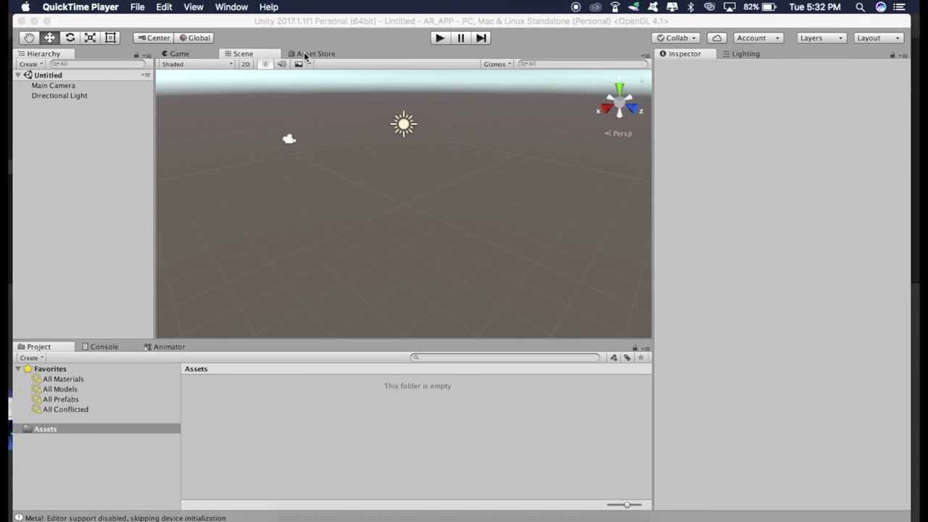
# - Search the Asset Store for 'ARKit' and open the Unity ARKit Plugin page
pyautogui.click(310, 54)
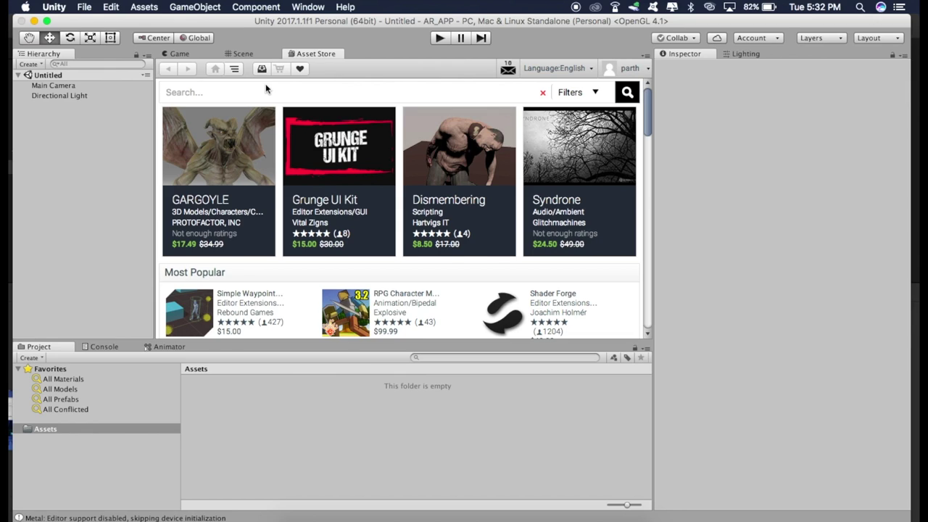
pyautogui.click(214, 93)
pyautogui.write('ARKit')
pyautogui.press('Return')
pyautogui.scroll(-2, 209, 208)
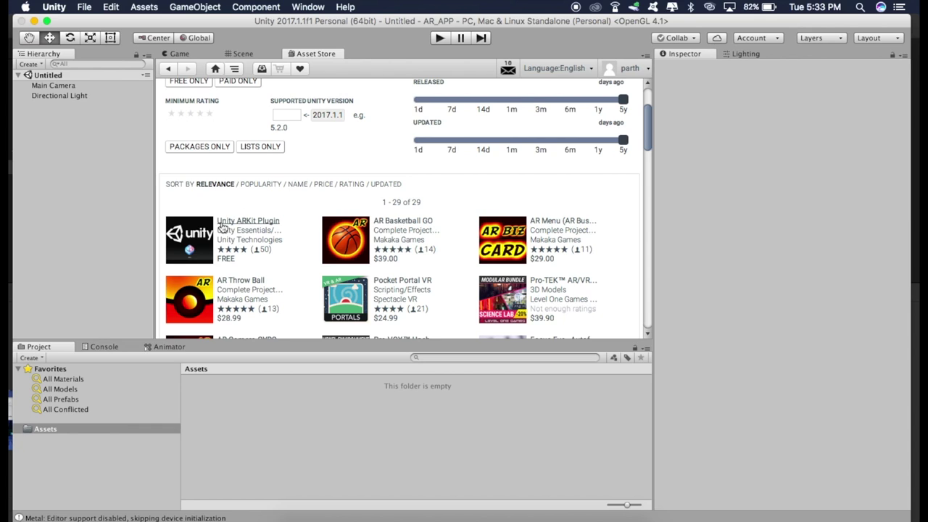
pyautogui.click(247, 224)
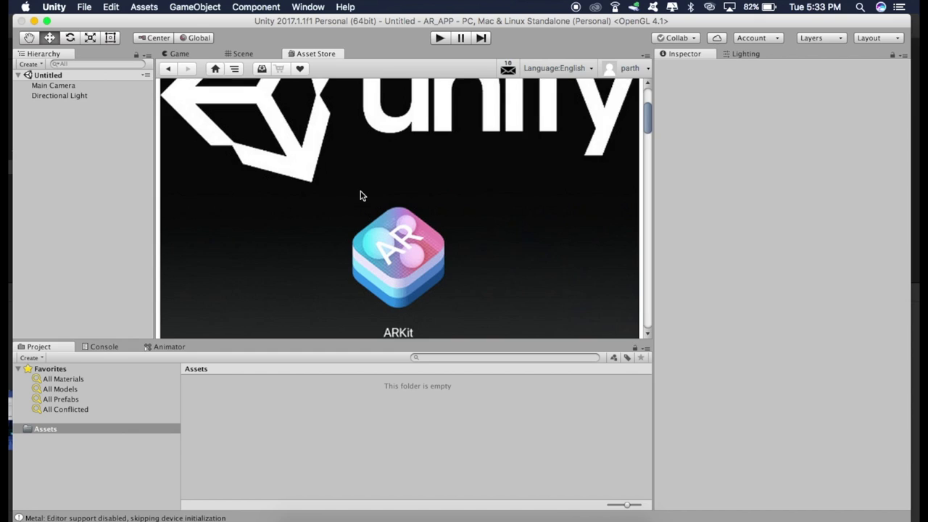
# - Import the Unity ARKit Plugin with all its files, accepting the project settings overwrite
pyautogui.scroll(-5, 360, 196)
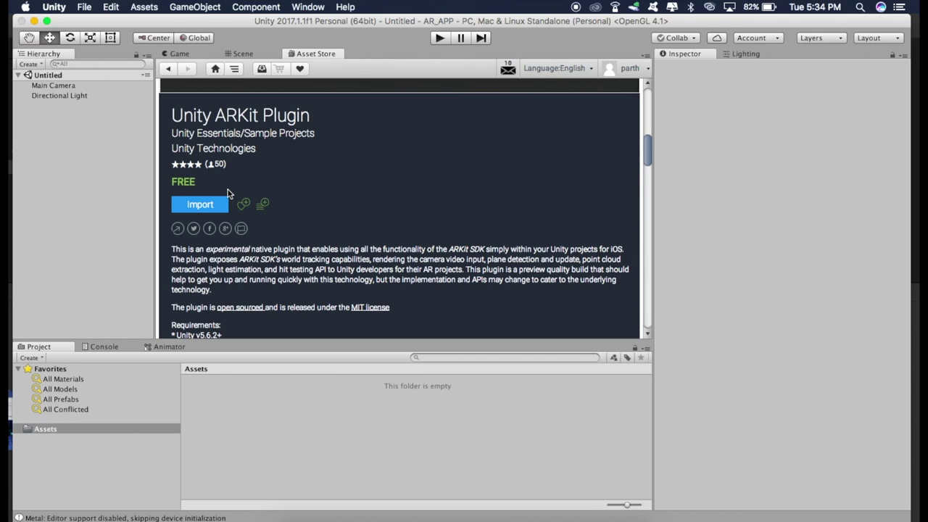
pyautogui.click(197, 207)
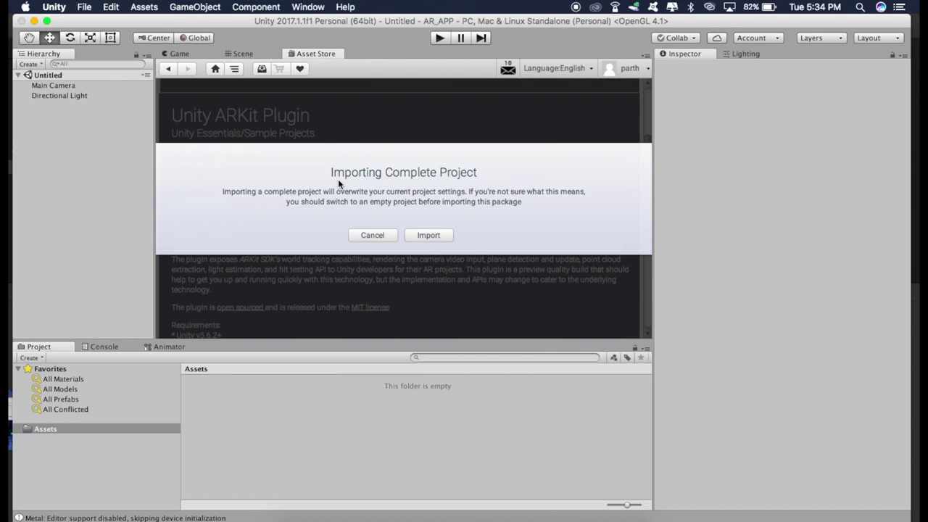
pyautogui.click(428, 236)
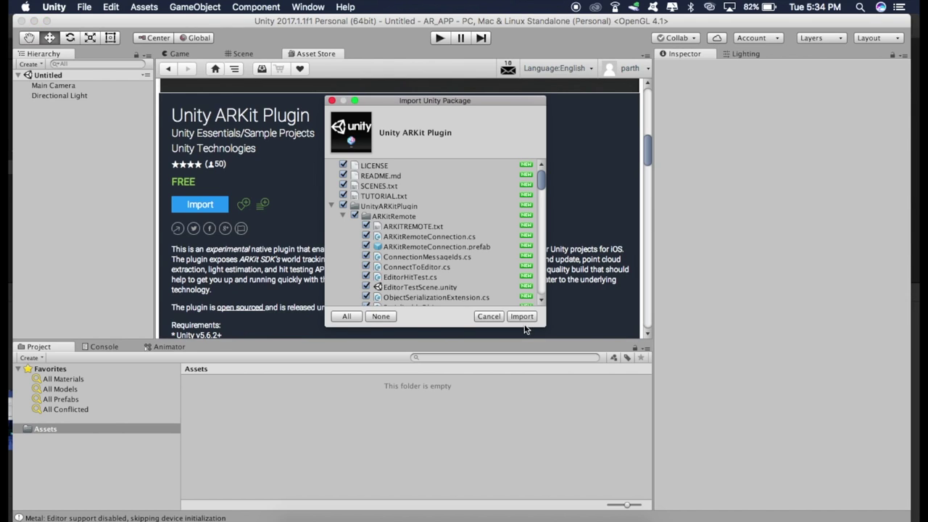
pyautogui.click(522, 317)
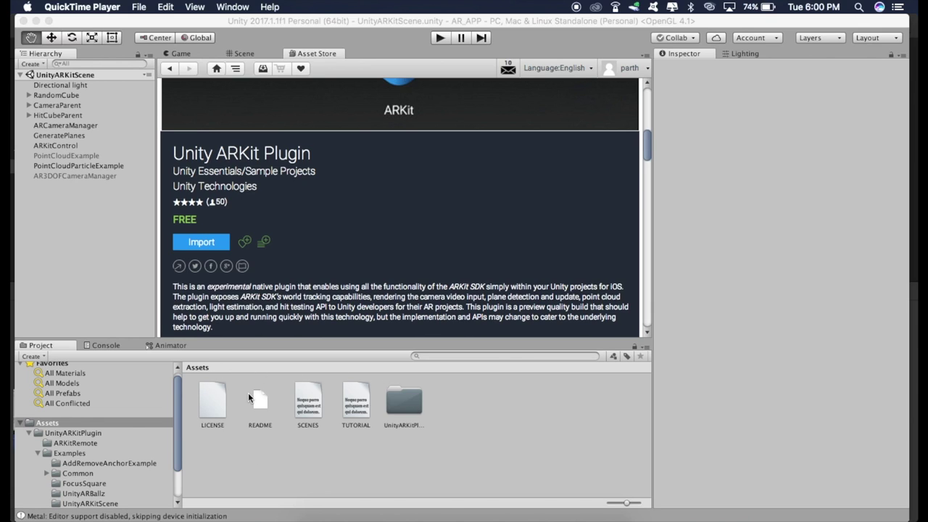
# - Browse to UnityARKitPlugin > Examples > UnityARKitScene and show the scene instead of the Asset Store
pyautogui.click(384, 452)
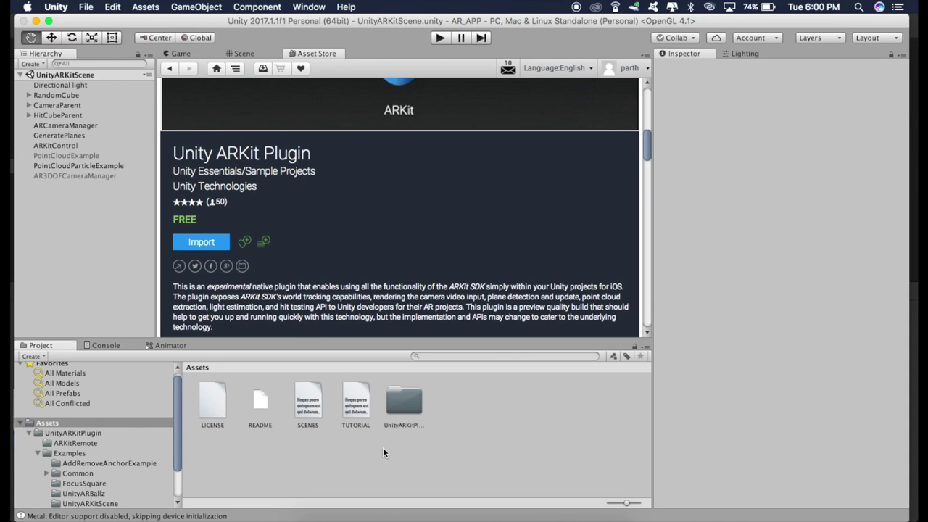
pyautogui.doubleClick(403, 408)
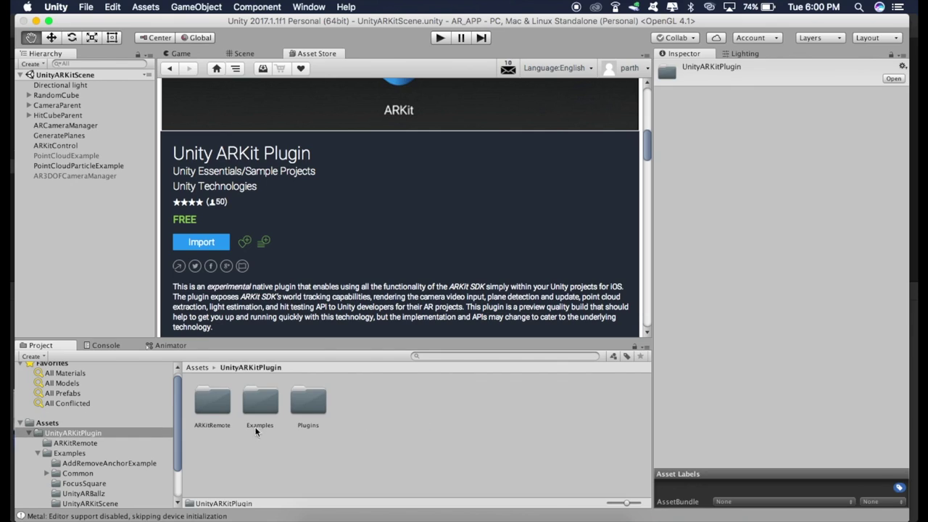
pyautogui.doubleClick(258, 404)
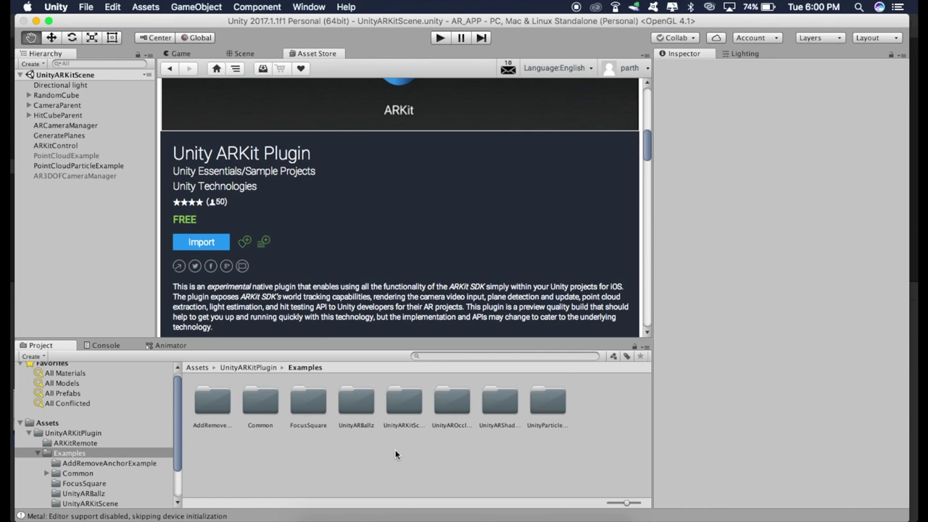
pyautogui.click(402, 408)
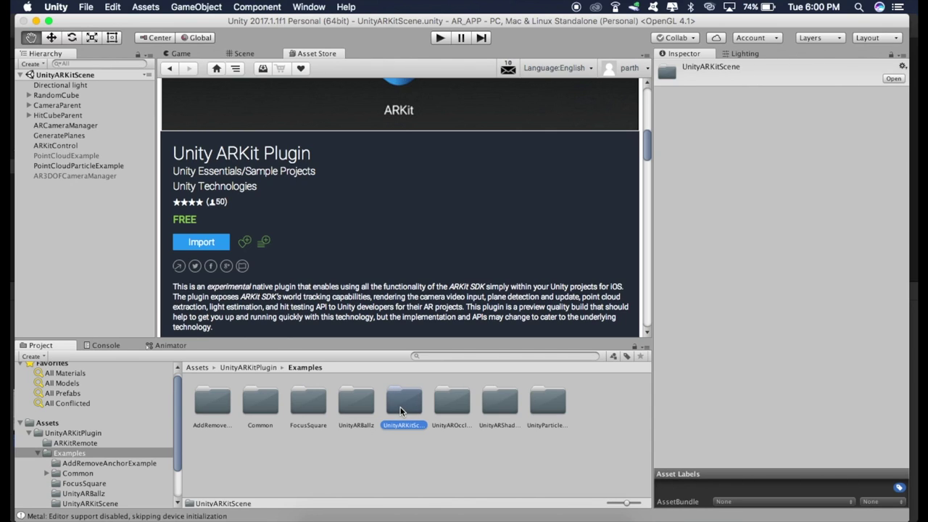
pyautogui.doubleClick(403, 404)
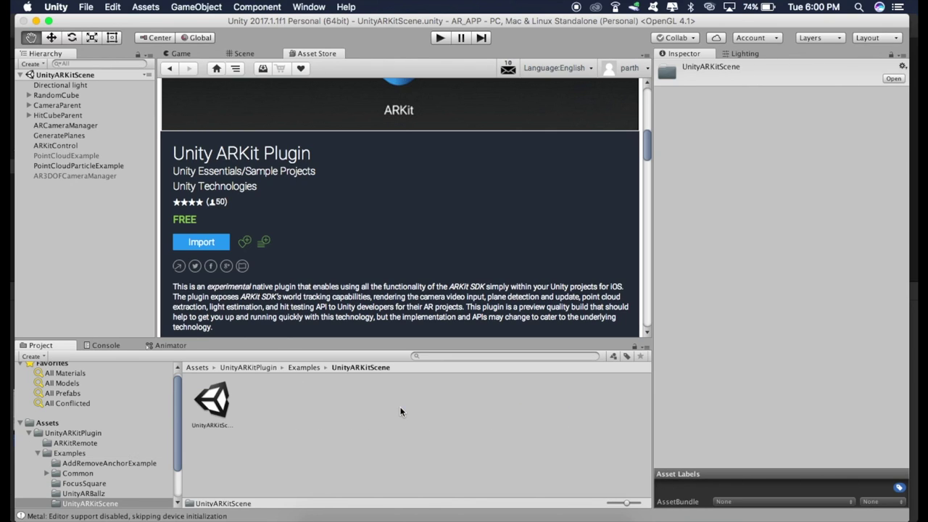
pyautogui.click(215, 404)
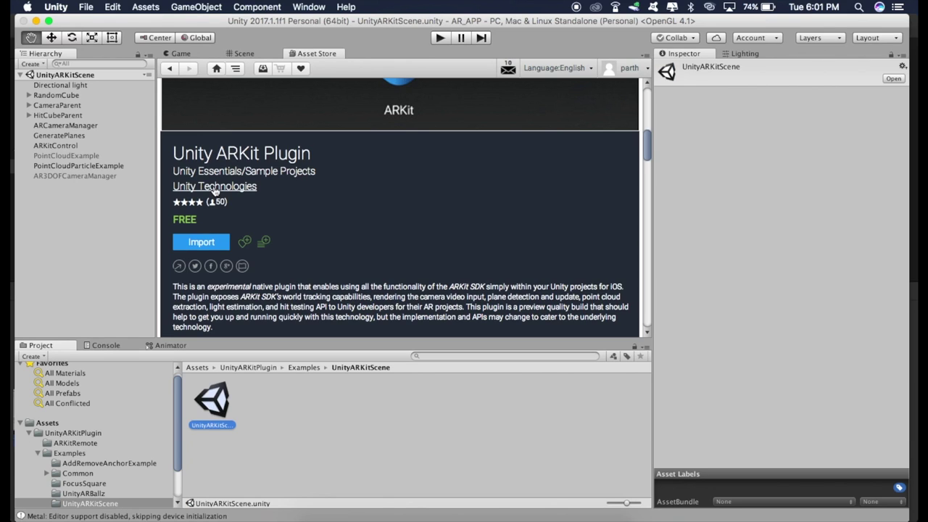
pyautogui.click(244, 54)
pyautogui.click(259, 408)
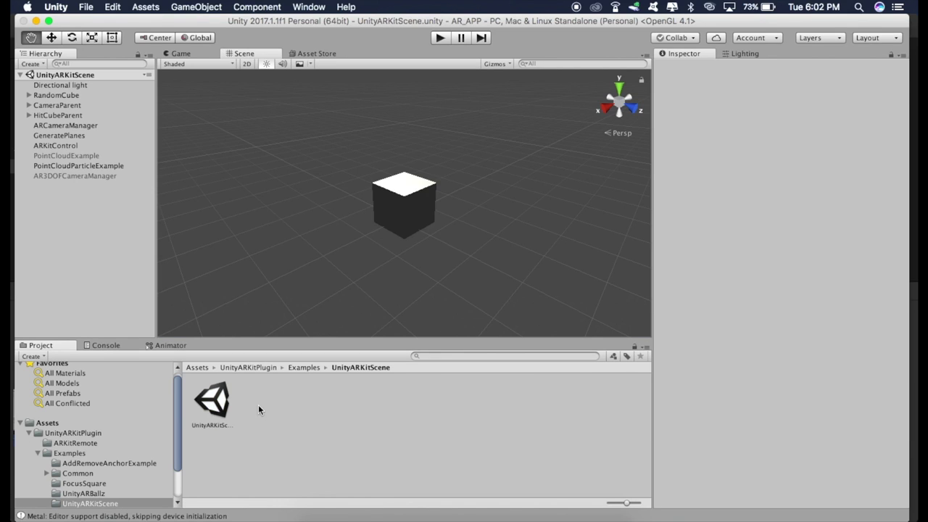
pyautogui.click(220, 408)
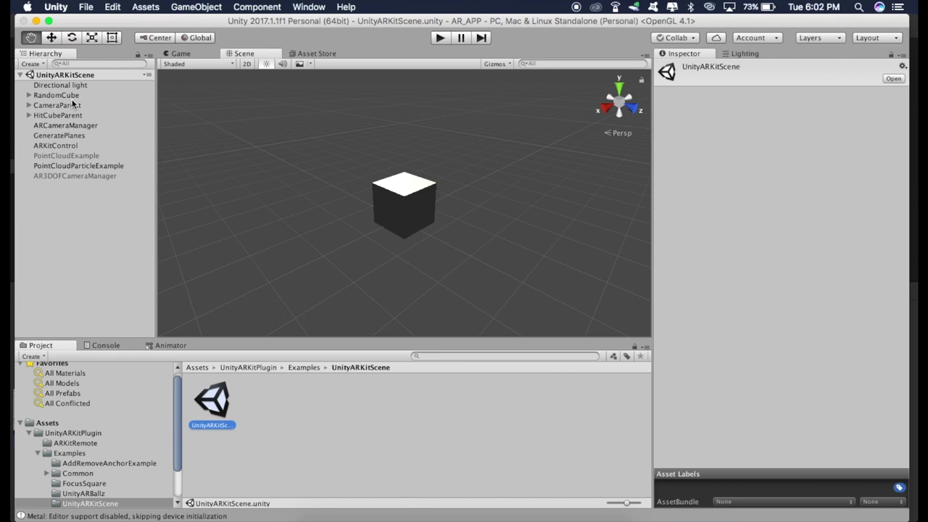
# - Select AR3DOFCameraManager in the Hierarchy and step up through the scene's objects
pyautogui.click(102, 174)
pyautogui.press('Up')
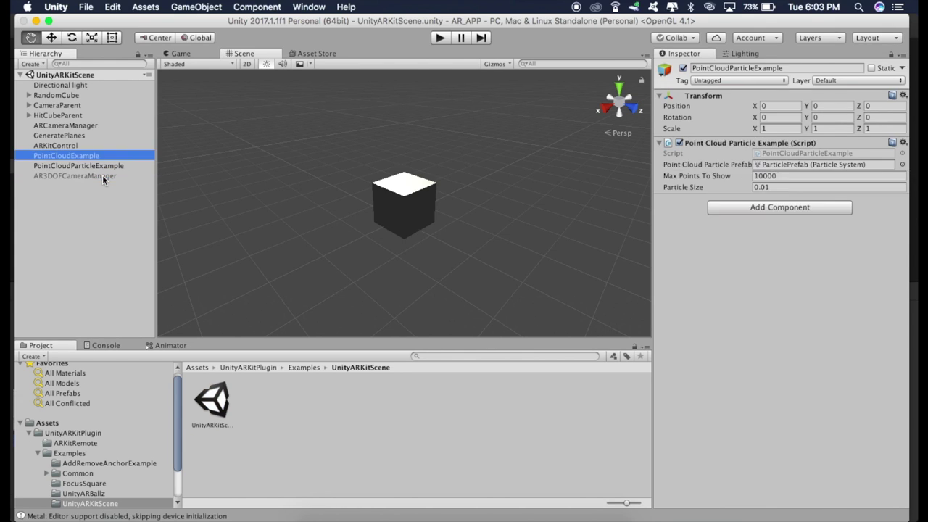
pyautogui.press('Home')
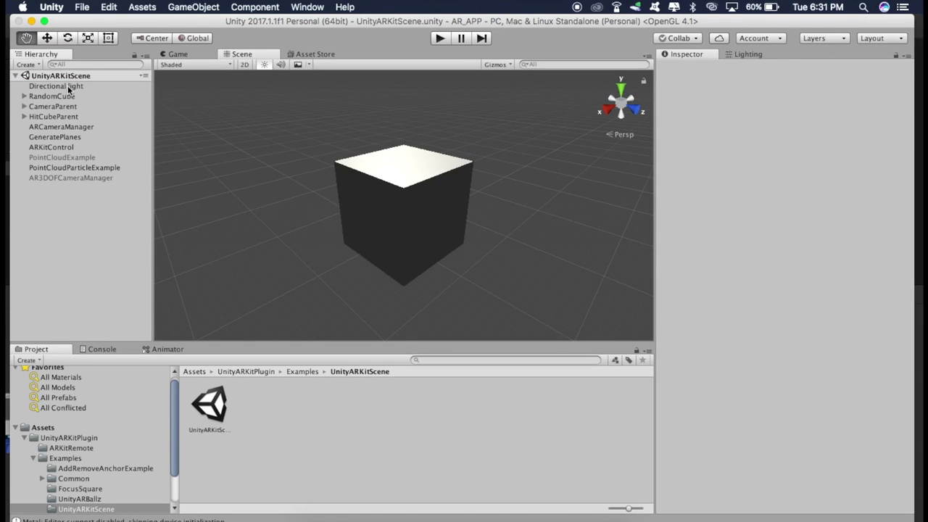
pyautogui.doubleClick(76, 85)
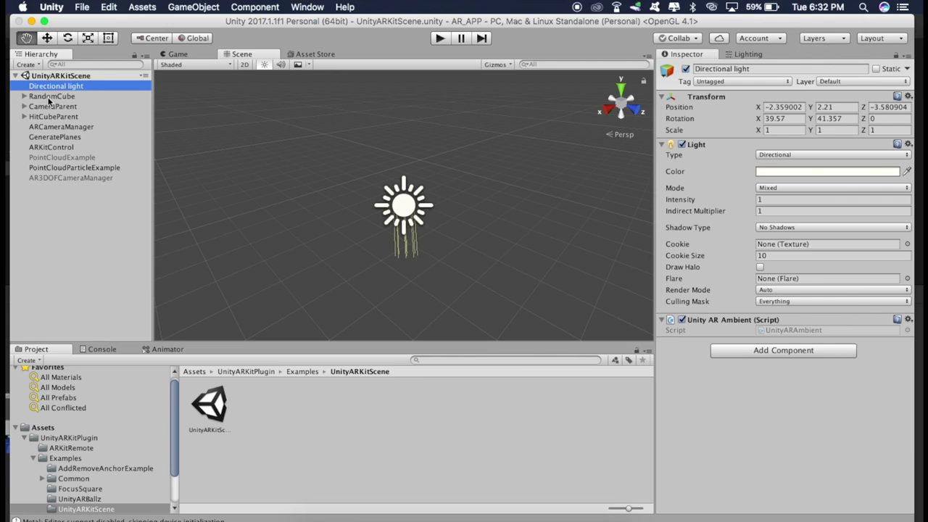
pyautogui.doubleClick(51, 96)
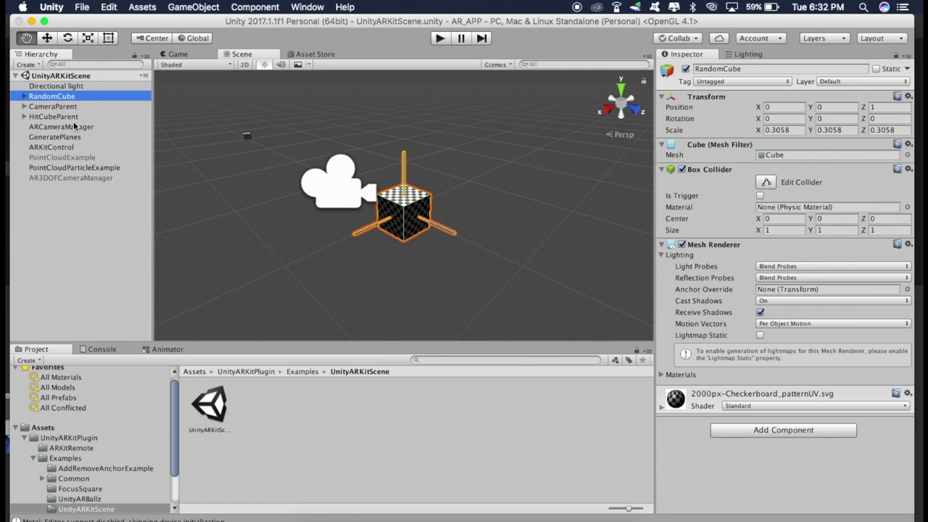
pyautogui.doubleClick(51, 107)
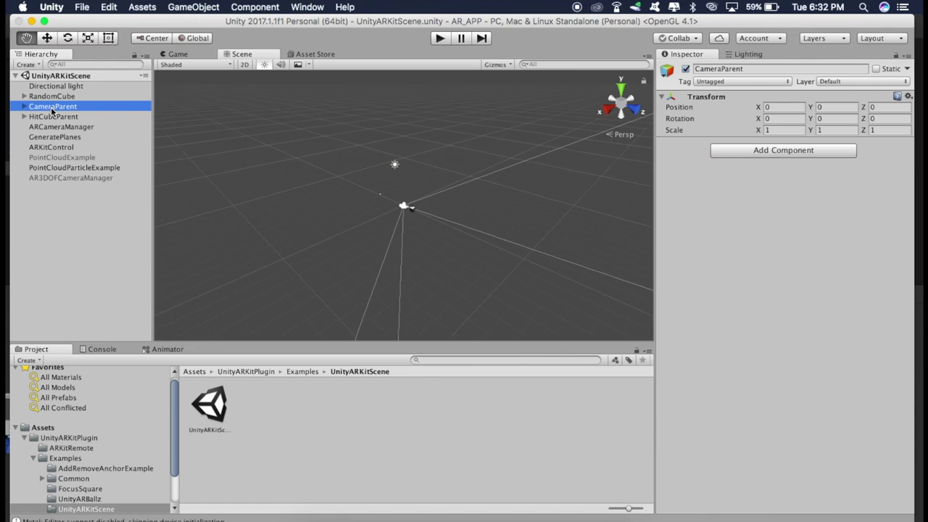
pyautogui.scroll(5, 384, 214)
pyautogui.doubleClick(45, 117)
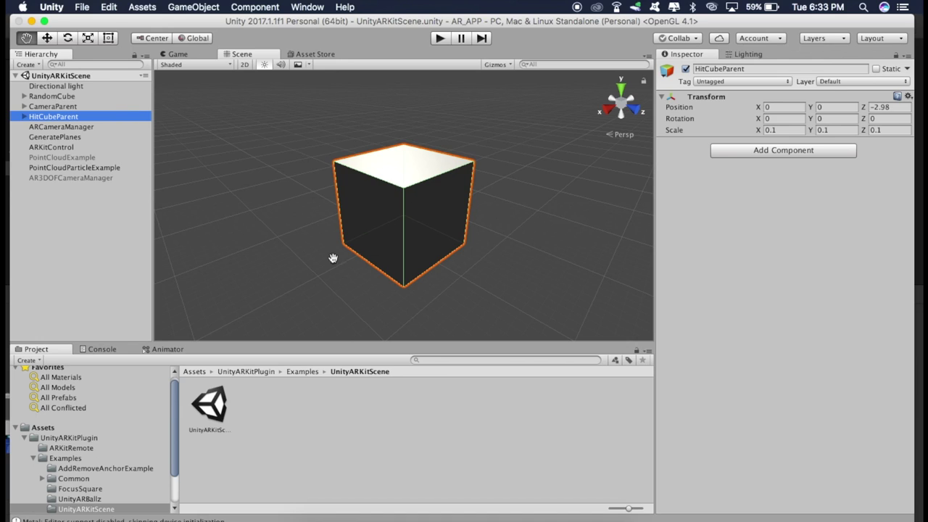
pyautogui.click(92, 211)
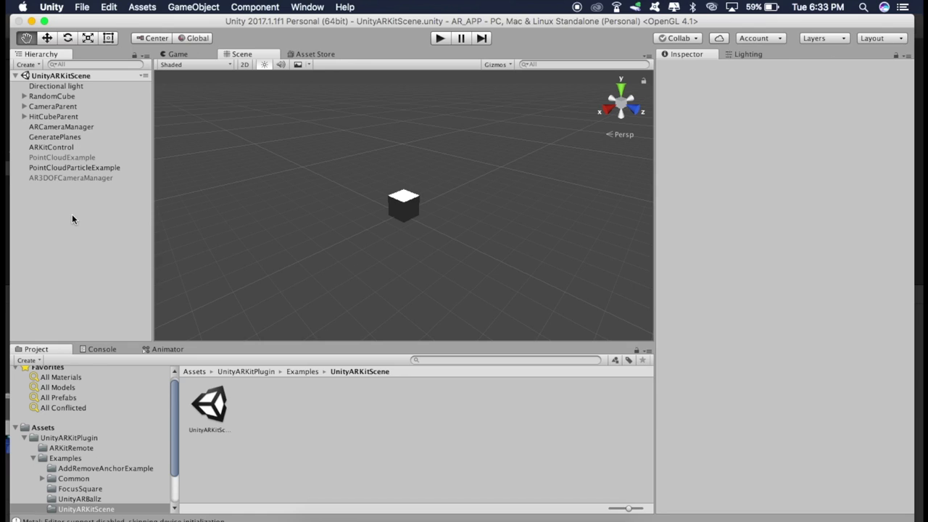
# - Add a 3D Object > Sphere from the Hierarchy and zoom the Scene view onto it
pyautogui.rightClick(72, 215)
pyautogui.moveTo(94, 329)
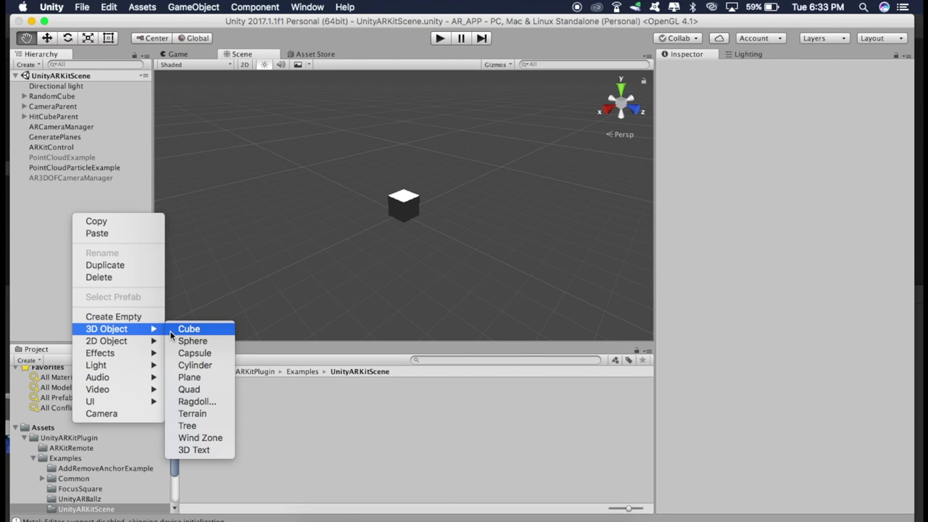
pyautogui.click(192, 342)
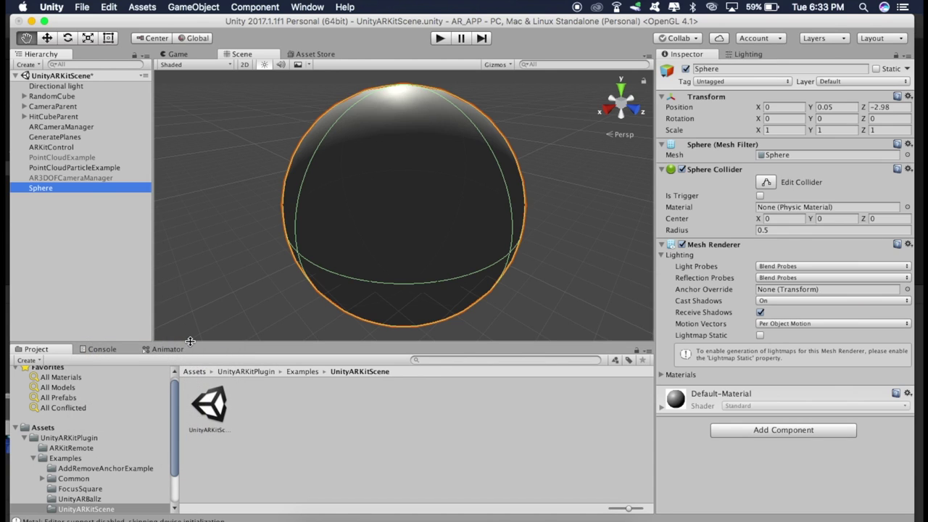
pyautogui.scroll(2, 314, 286)
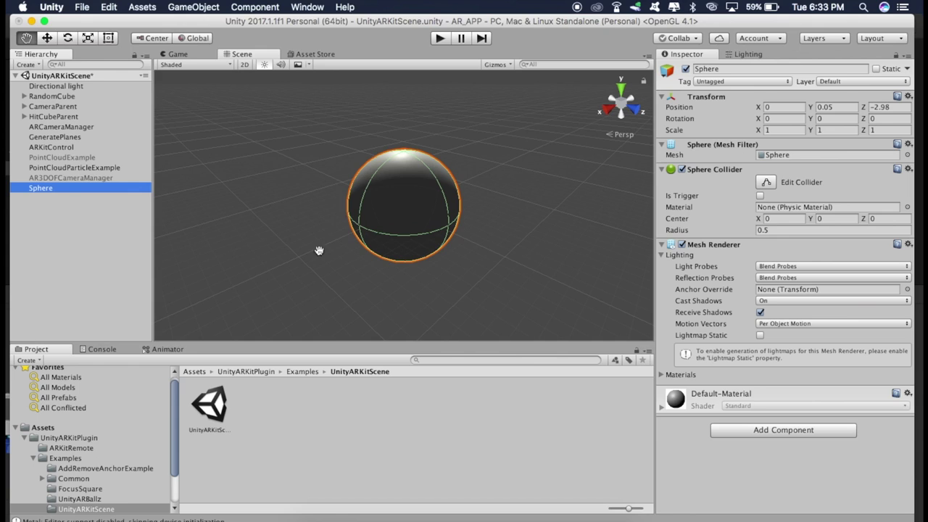
pyautogui.scroll(4, 342, 249)
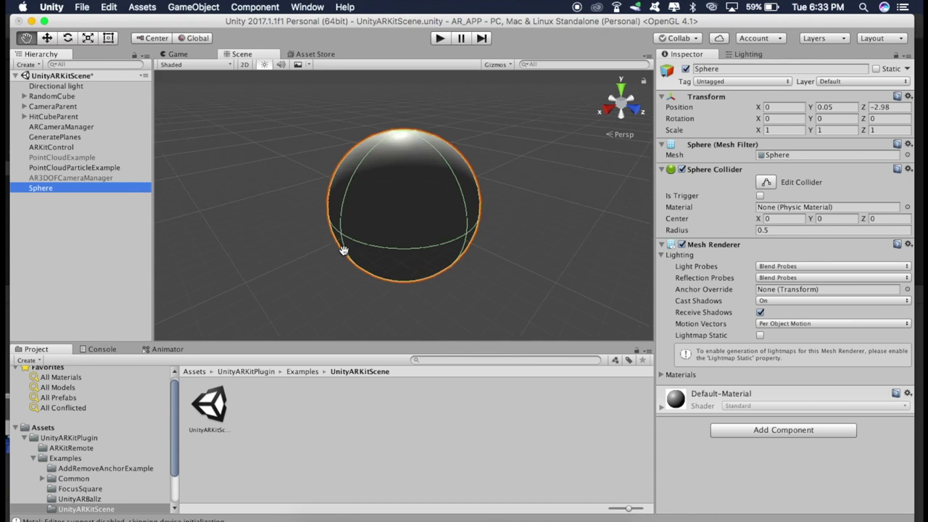
pyautogui.scroll(-2, 344, 251)
# - Select the Sphere and delete it from the scene
pyautogui.click(44, 213)
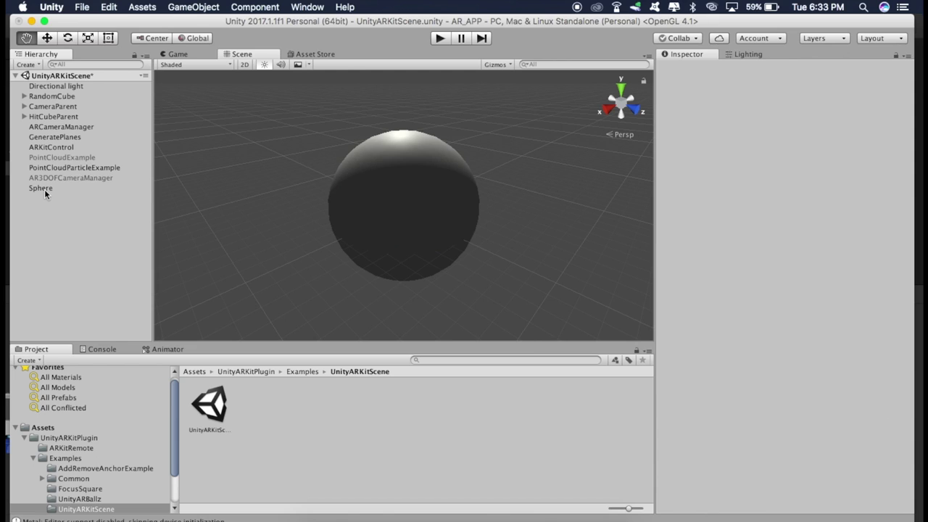
pyautogui.click(44, 190)
pyautogui.rightClick(44, 190)
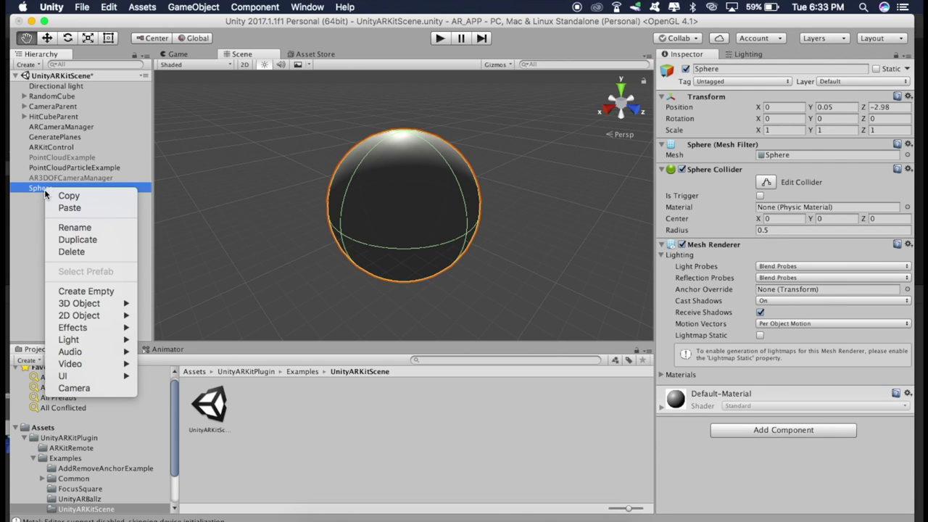
pyautogui.click(71, 252)
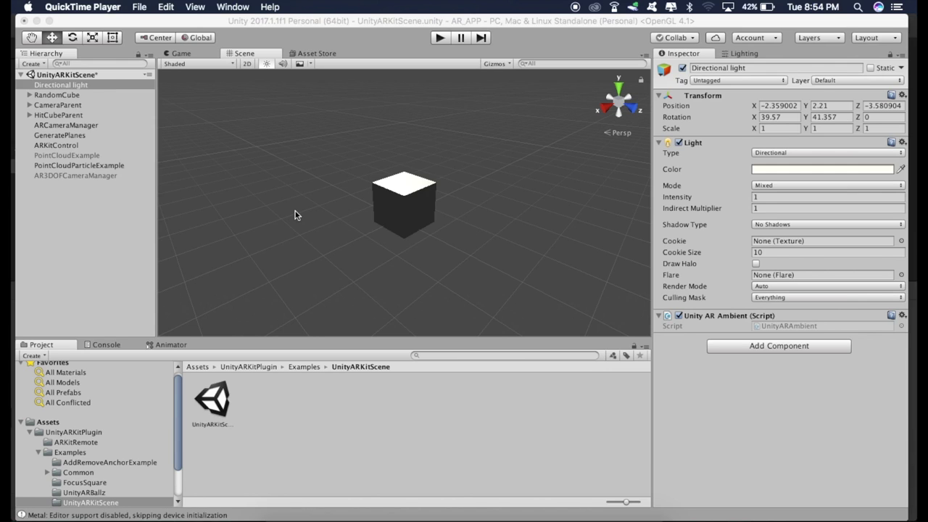
# - Expand HitCubeParent, inspect HitCube and open its UnityARHitTestExample script in MonoDevelop
pyautogui.click(29, 119)
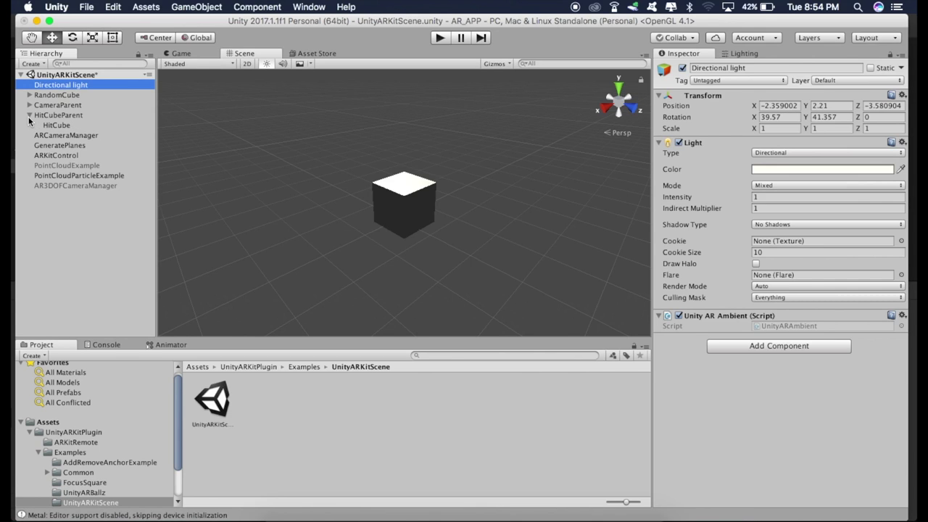
pyautogui.click(60, 126)
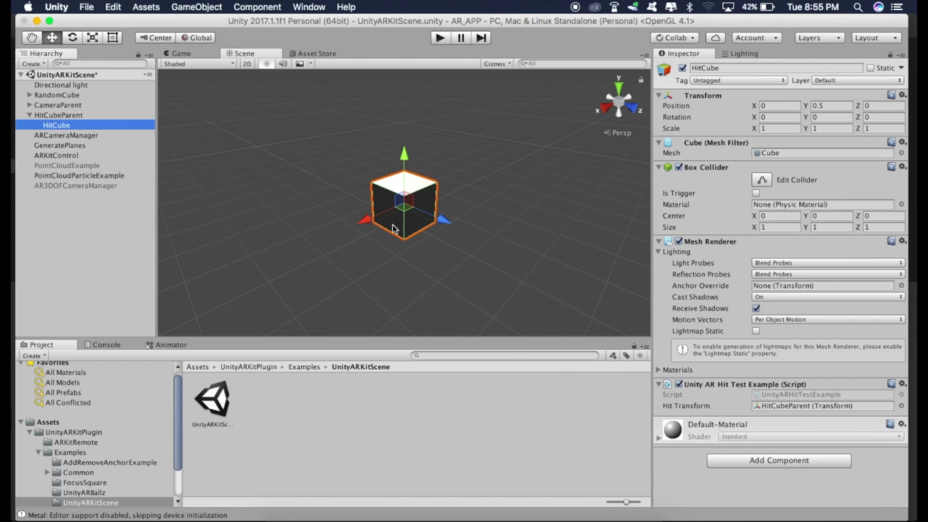
pyautogui.click(59, 115)
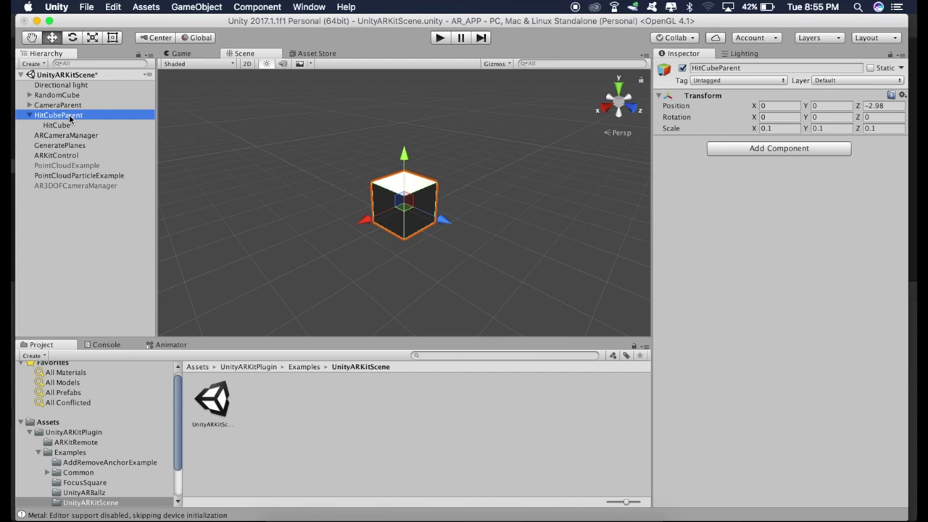
pyautogui.click(70, 126)
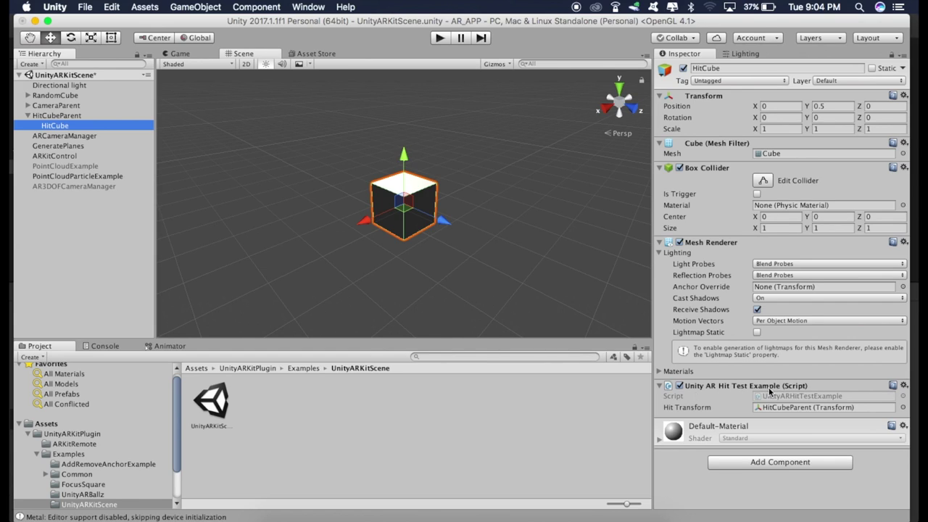
pyautogui.click(801, 390)
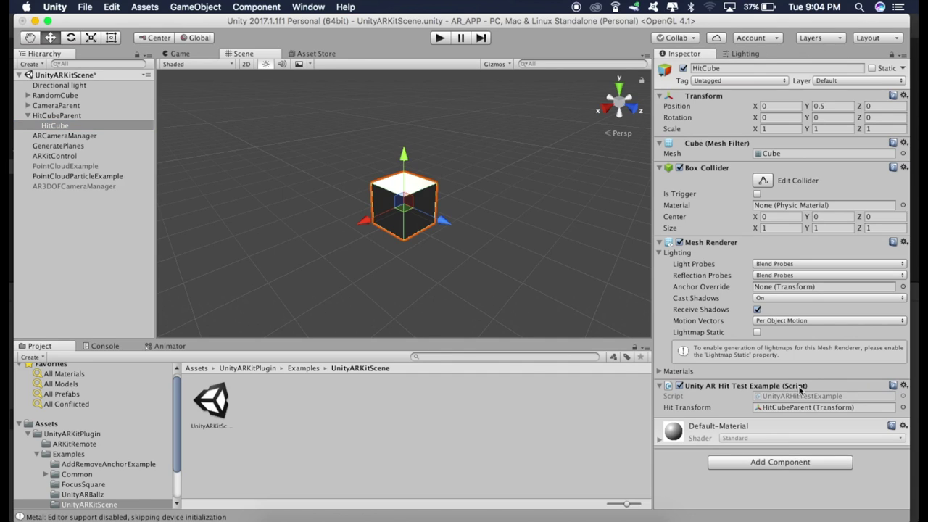
pyautogui.doubleClick(796, 396)
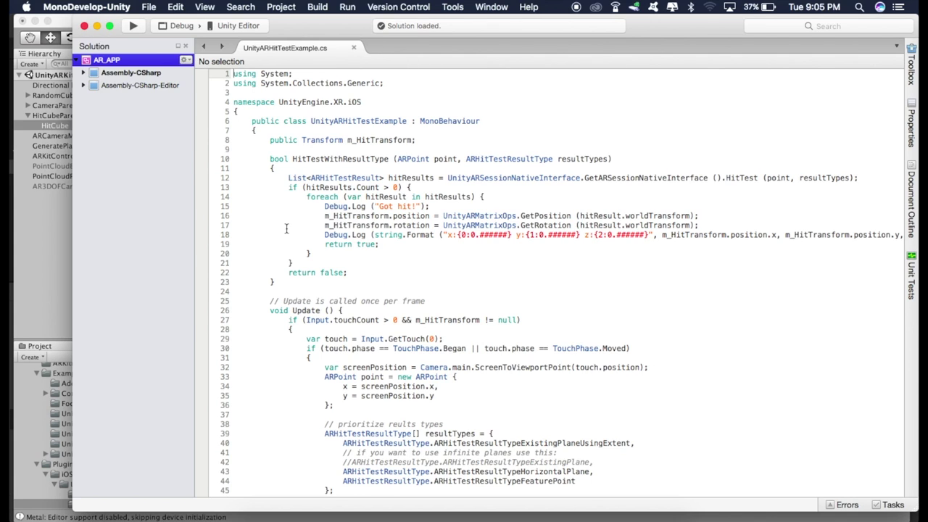
# - Close the MonoDevelop window to return to the Unity editor
pyautogui.click(96, 25)
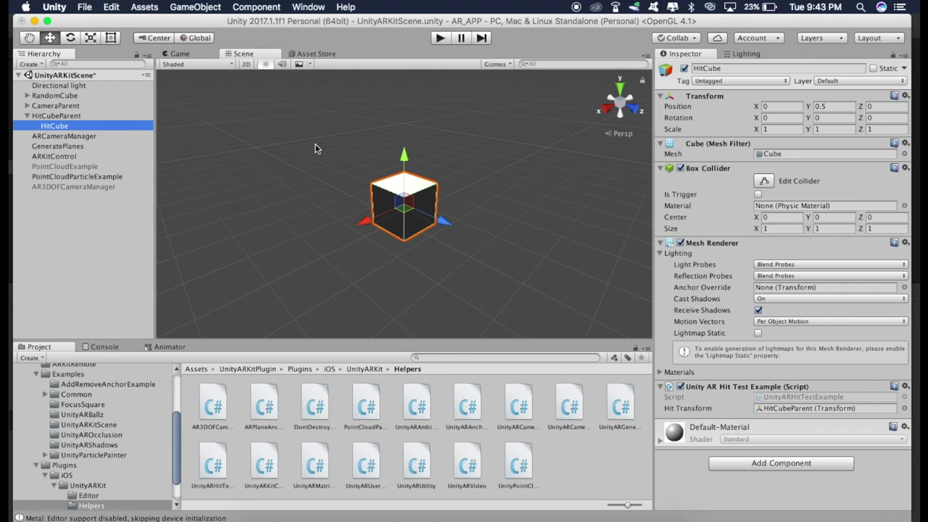
# - Search the Asset Store for free 'abandoned house' assets and open Abandoned buildings
pyautogui.click(299, 55)
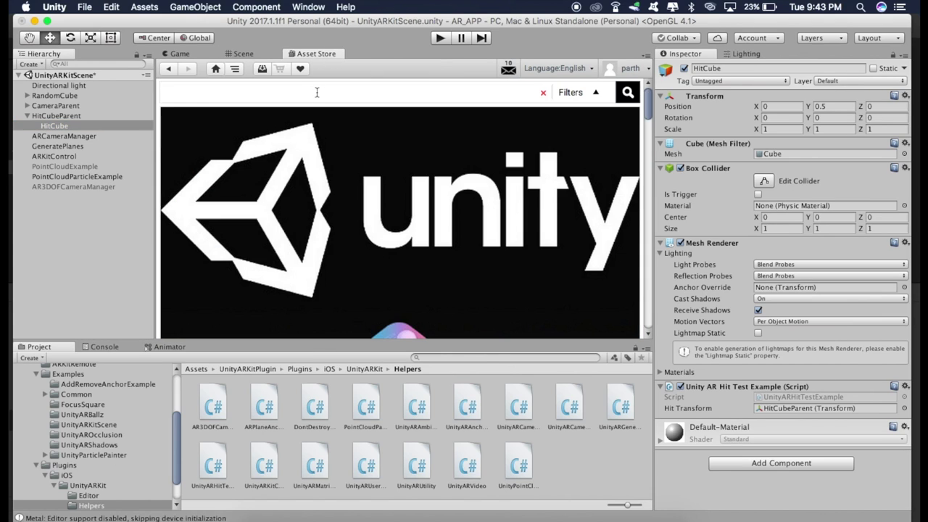
pyautogui.click(318, 88)
pyautogui.write('abandoned house')
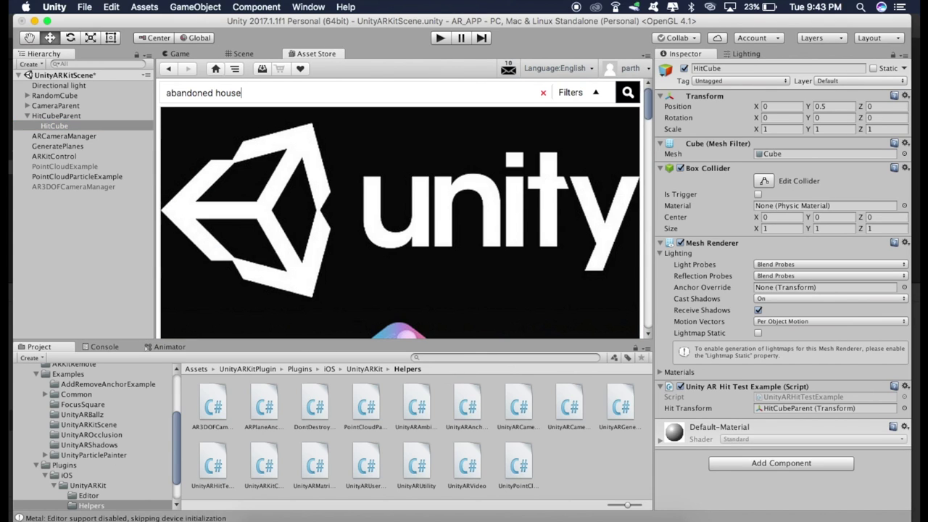
pyautogui.press('Return')
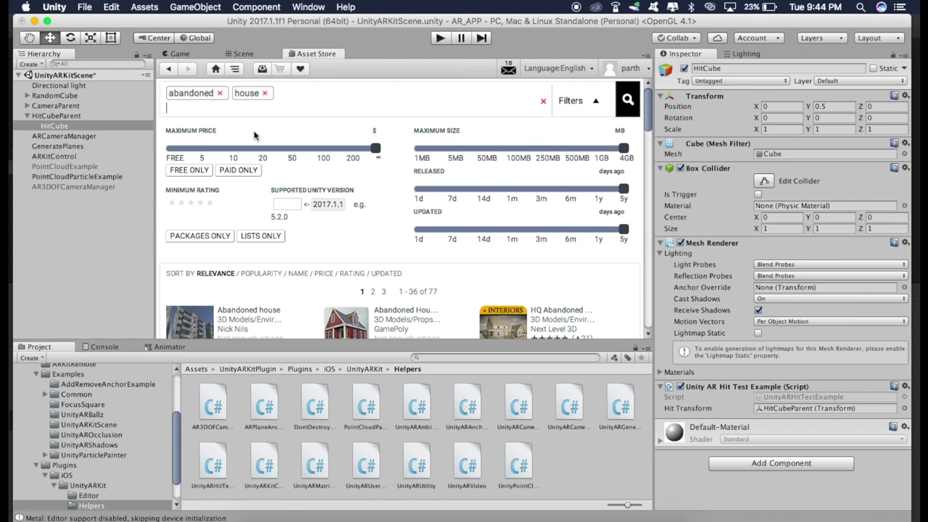
pyautogui.click(190, 169)
pyautogui.scroll(-3, 217, 210)
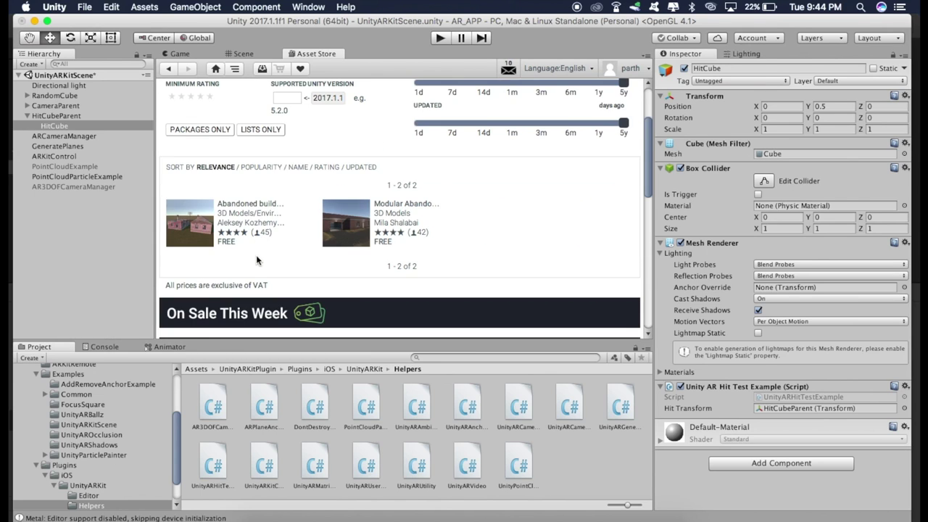
pyautogui.click(240, 206)
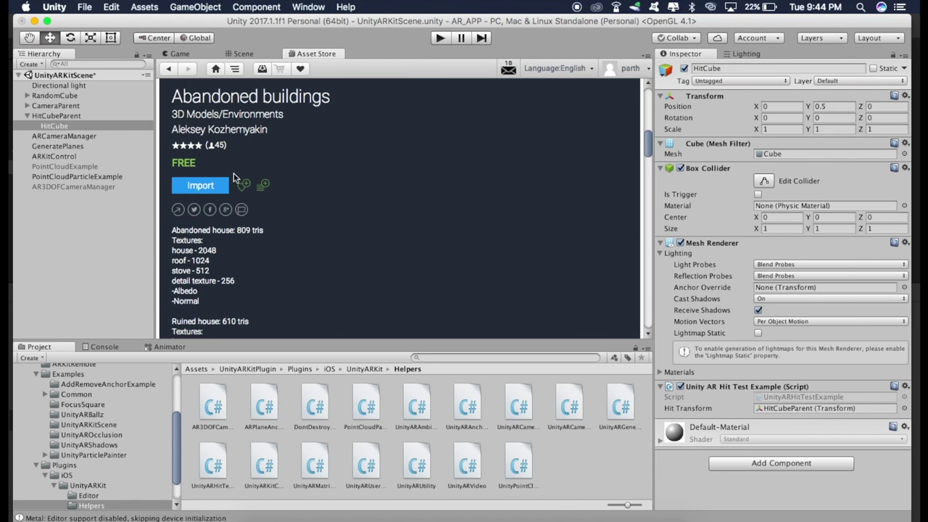
# - Import all Abandoned buildings files, check the new Buildings folder and return to the scene
pyautogui.click(200, 186)
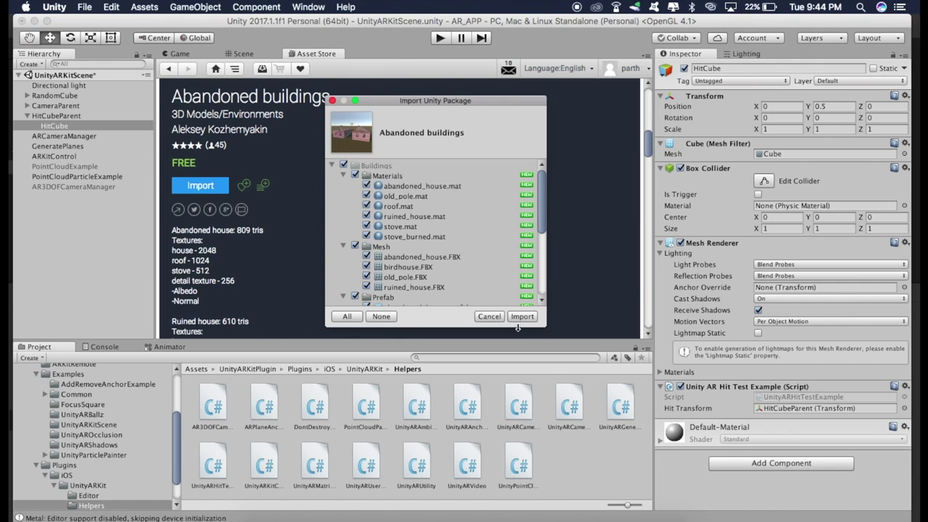
pyautogui.click(522, 324)
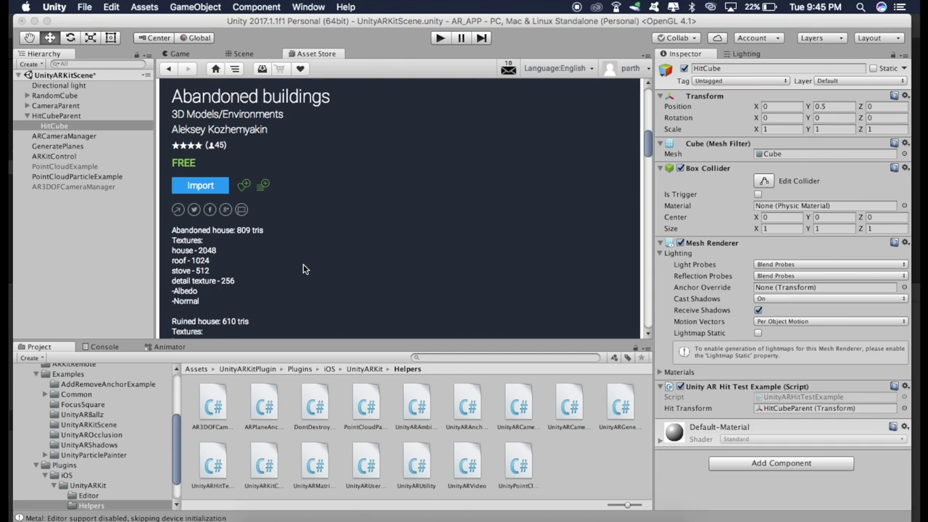
pyautogui.click(195, 369)
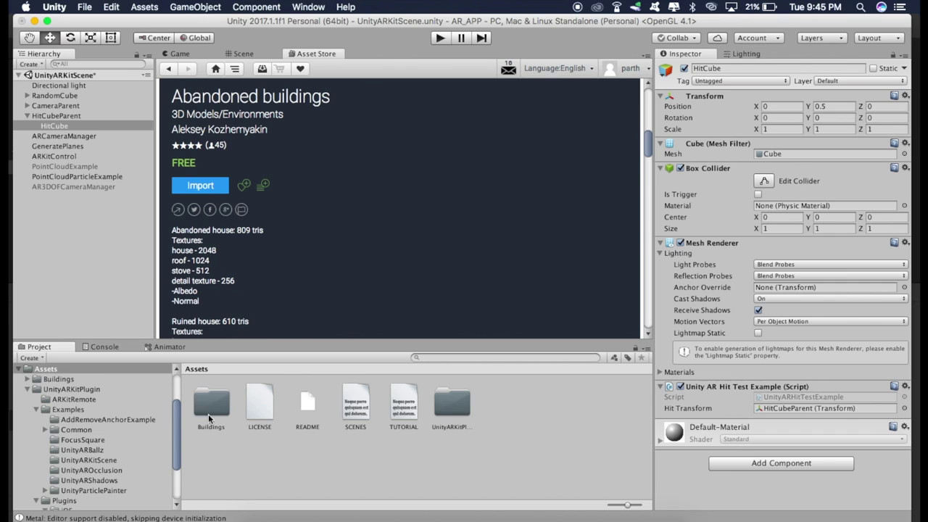
pyautogui.click(51, 208)
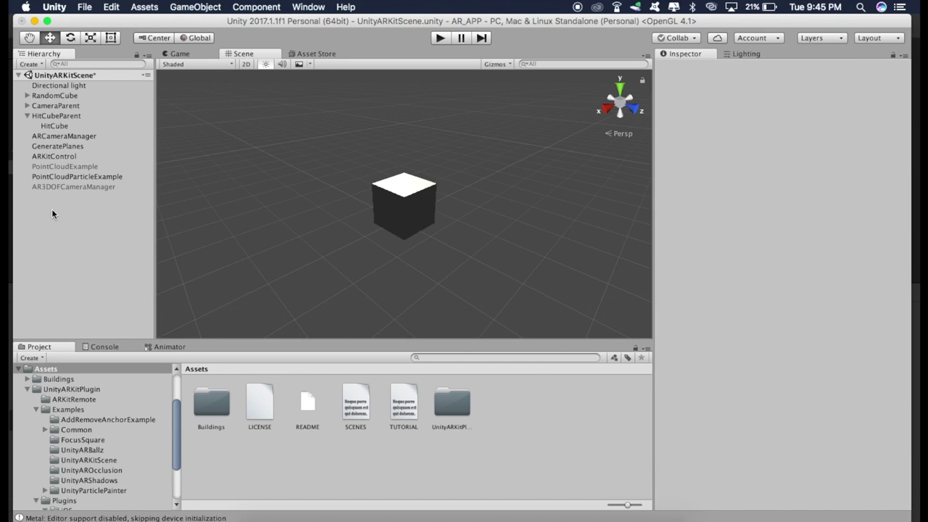
# - Delete the HitCube object from under HitCubeParent
pyautogui.click(52, 127)
pyautogui.rightClick(57, 125)
pyautogui.click(101, 188)
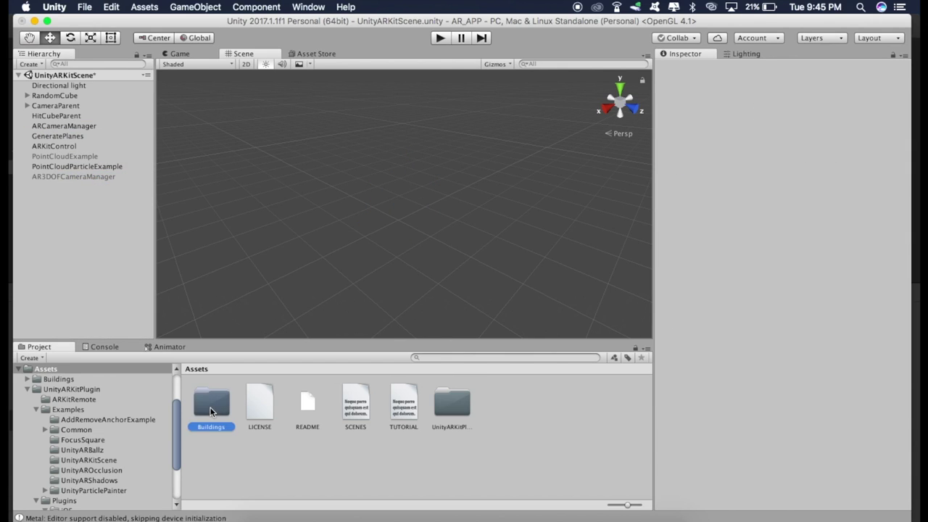
# - Drag the ruined_house prefab from Buildings/Prefab into HitCubeParent and frame it in view
pyautogui.doubleClick(212, 404)
pyautogui.doubleClick(305, 405)
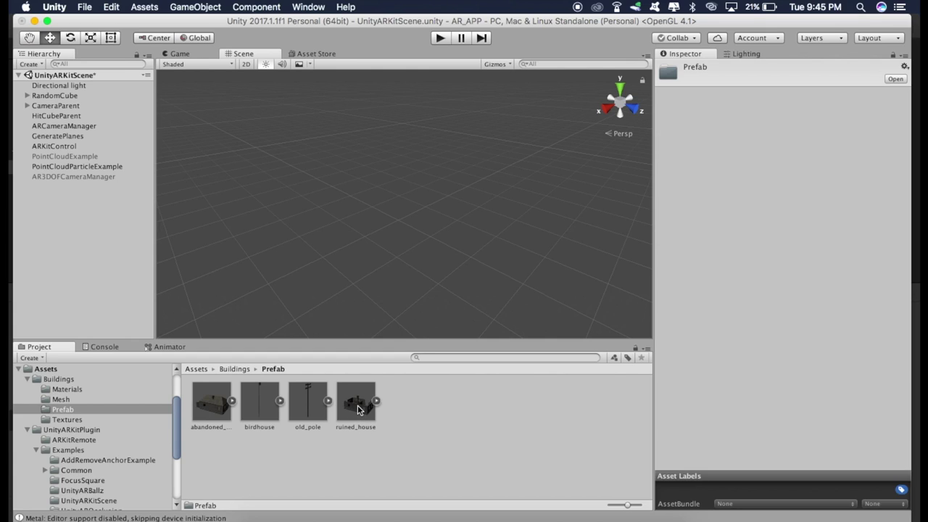
pyautogui.click(359, 411)
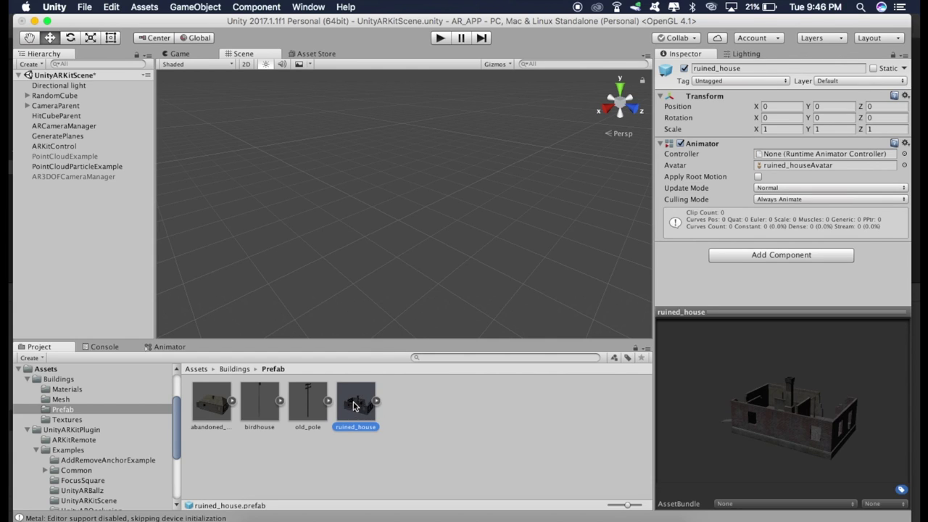
pyautogui.moveTo(355, 403); pyautogui.dragTo(43, 118)
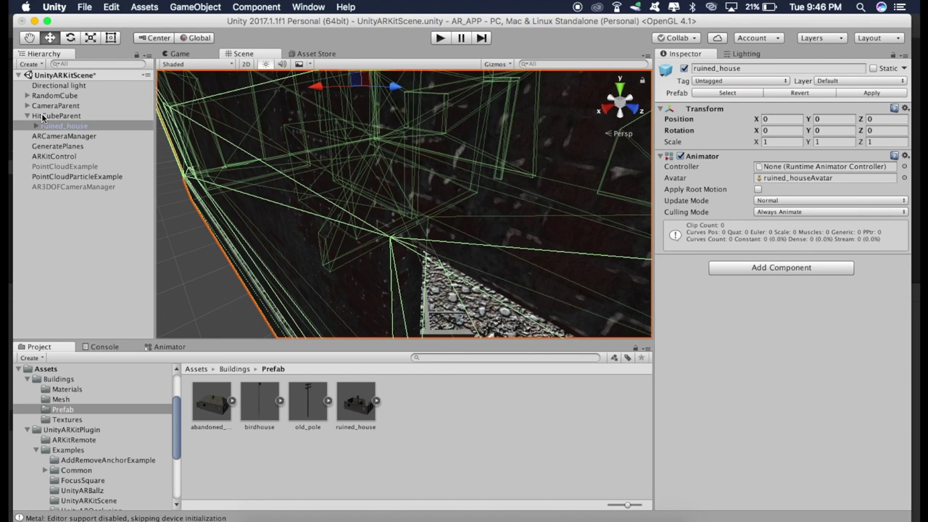
pyautogui.press('f')
pyautogui.click(318, 215)
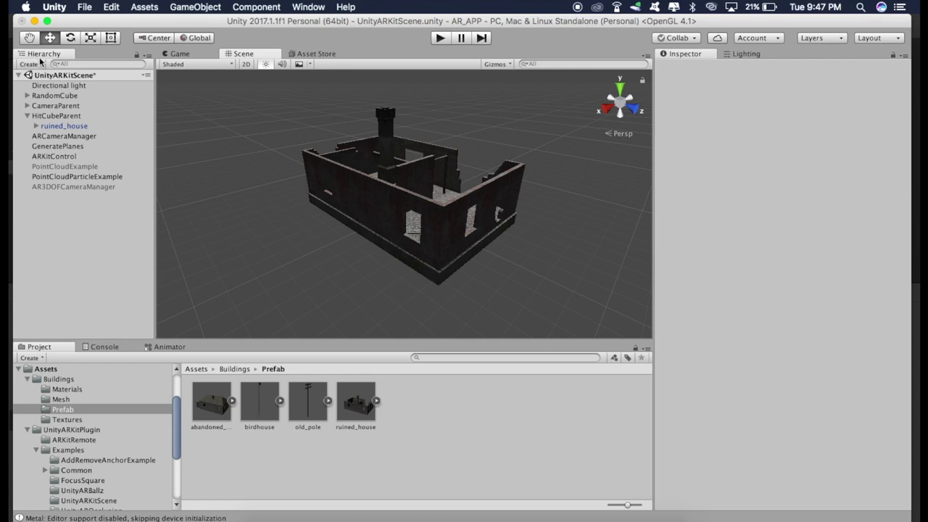
pyautogui.click(26, 42)
# - Pan and orbit the Scene view around the ruined house, ending on a front view of its walls
pyautogui.press('w')
pyautogui.click(27, 41)
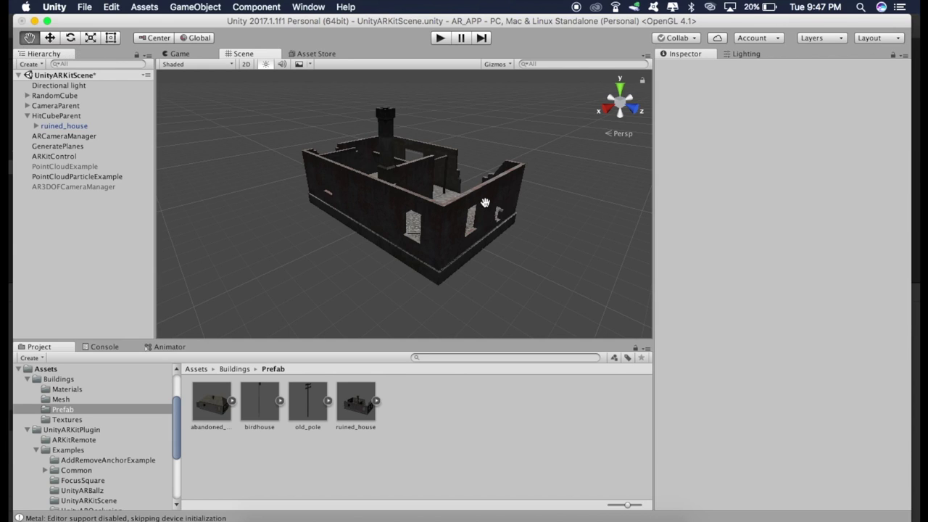
pyautogui.moveTo(485, 202); pyautogui.dragTo(388, 210)
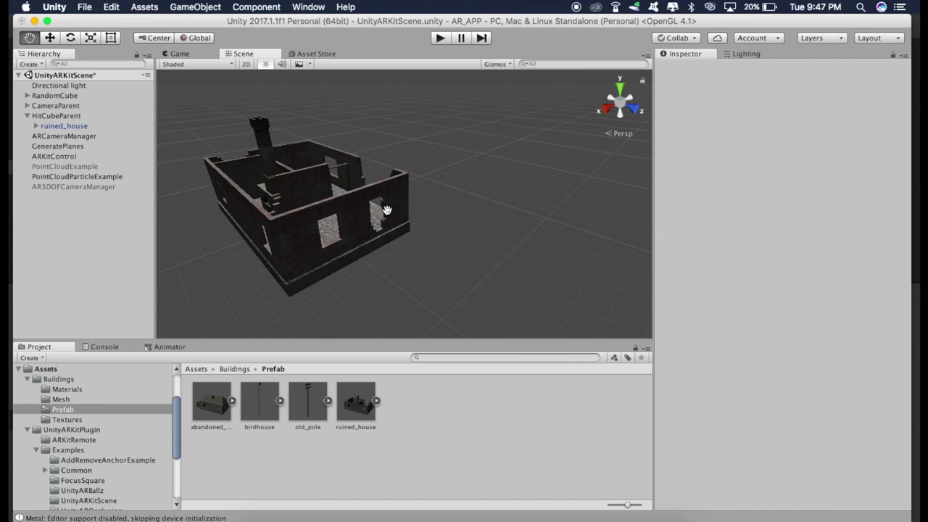
pyautogui.click(50, 39)
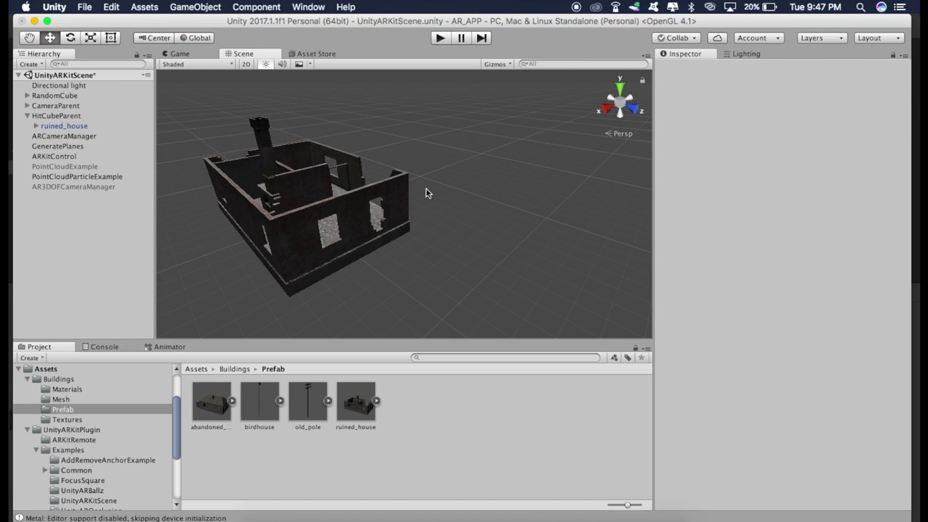
pyautogui.keyDown('alt'); pyautogui.moveTo(426, 192); pyautogui.dragTo(244, 212); pyautogui.keyUp('alt')
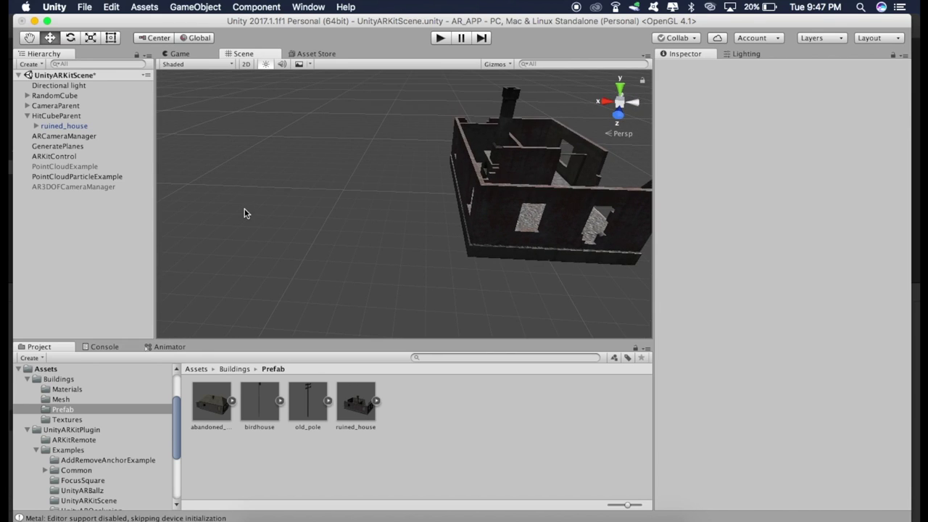
pyautogui.click(30, 38)
pyautogui.moveTo(495, 181); pyautogui.dragTo(321, 199)
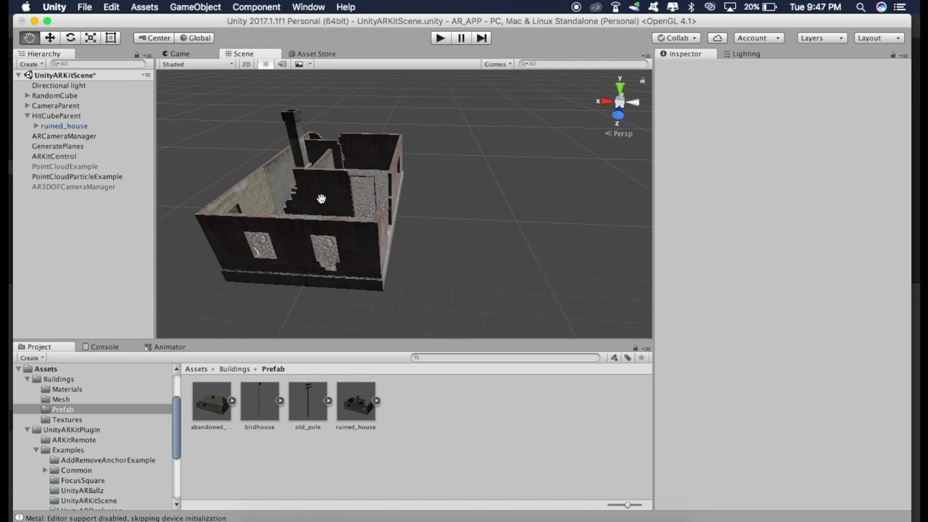
pyautogui.click(51, 40)
pyautogui.keyDown('alt'); pyautogui.moveTo(356, 145); pyautogui.dragTo(224, 152); pyautogui.keyUp('alt')
pyautogui.click(29, 38)
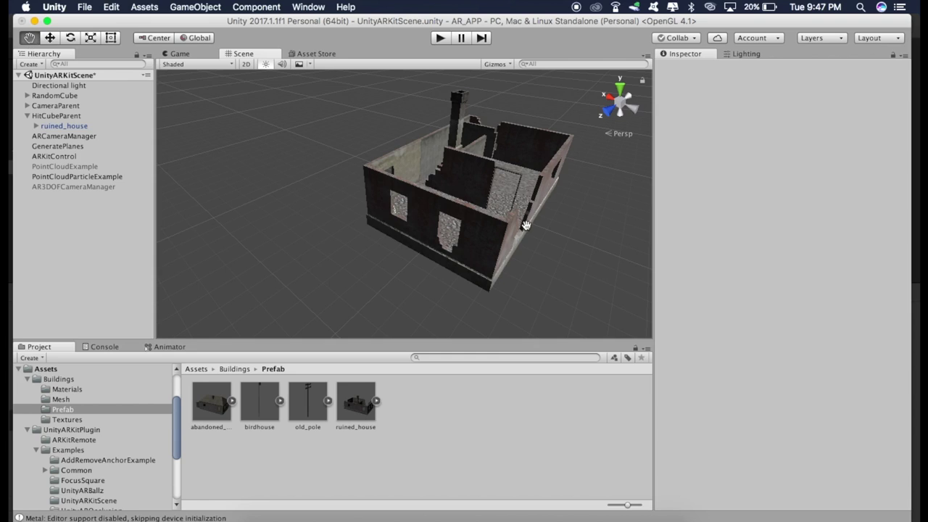
pyautogui.keyDown('alt'); pyautogui.moveTo(527, 226); pyautogui.dragTo(151, 203); pyautogui.keyUp('alt')
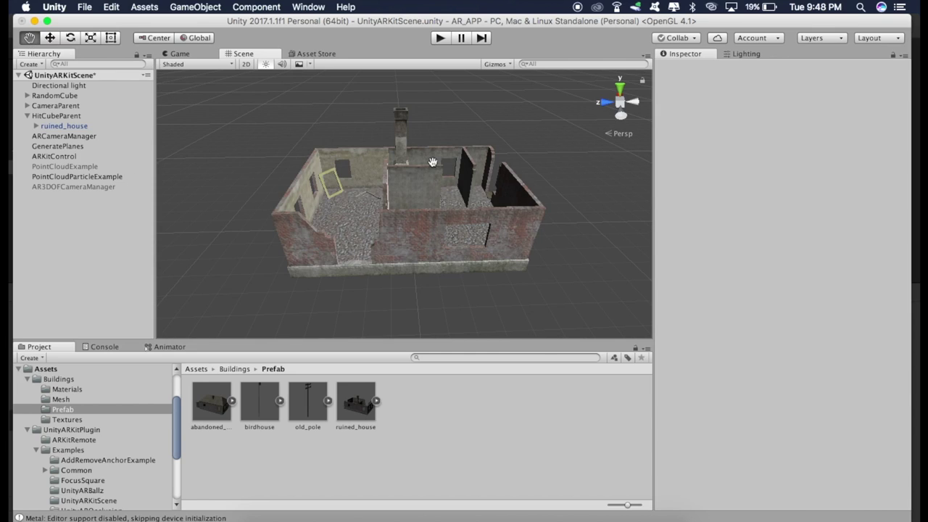
# - Attach the Unity AR Hit Test Example script to ruined_house, with HitCubeParent as its hit transform
pyautogui.click(61, 127)
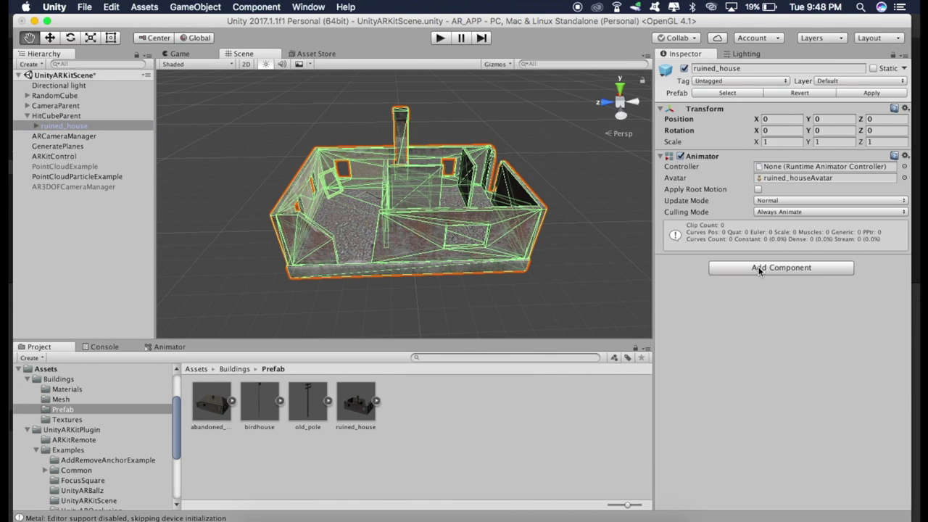
pyautogui.click(759, 268)
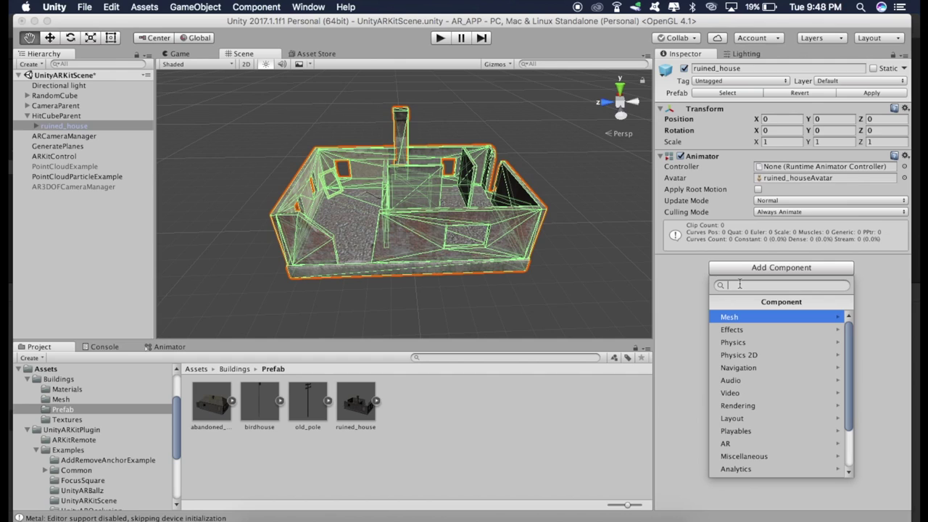
pyautogui.write('ar hit t')
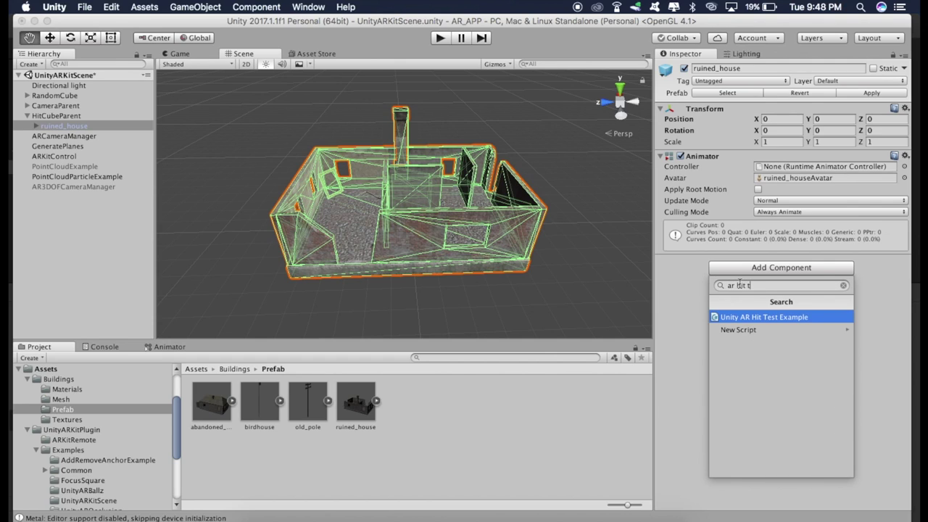
pyautogui.write('est')
pyautogui.click(779, 316)
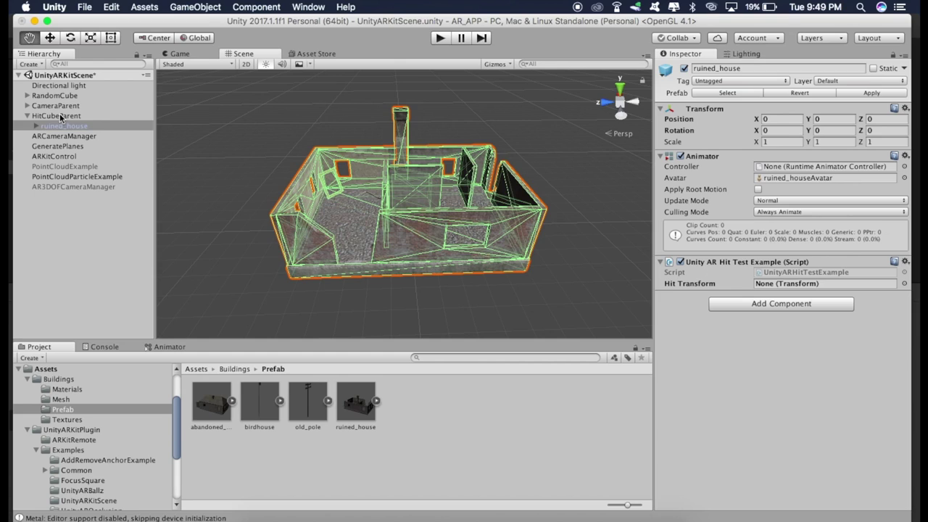
pyautogui.moveTo(64, 116); pyautogui.dragTo(764, 285)
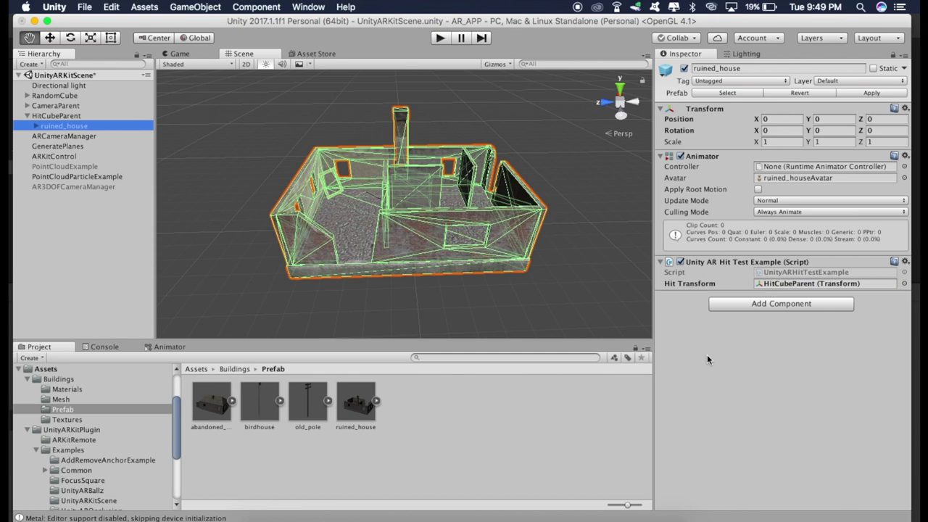
pyautogui.click(24, 215)
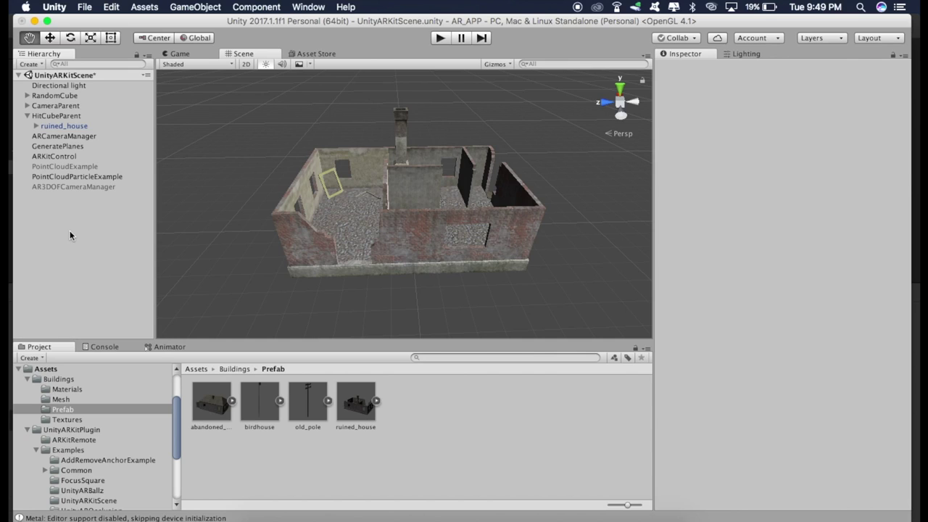
pyautogui.click(65, 86)
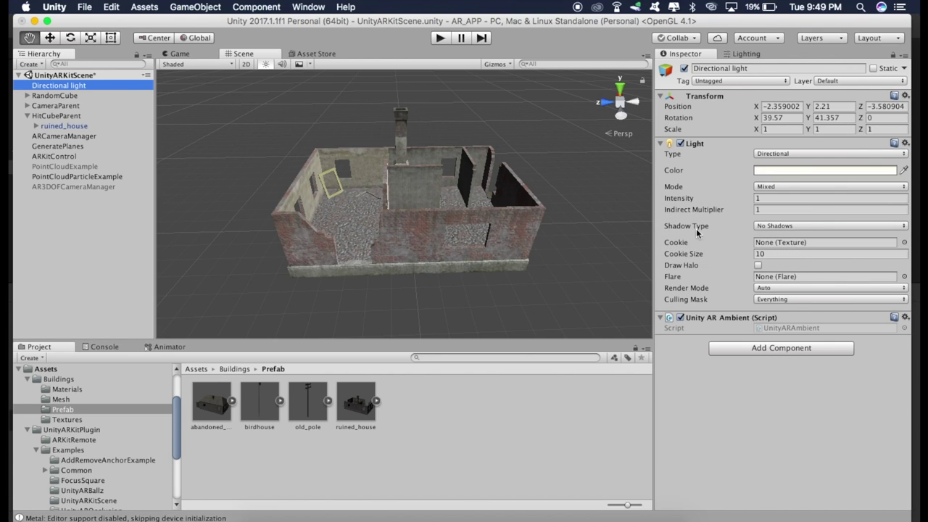
# - Set the Directional Light's Shadow Type to Soft Shadows
pyautogui.click(794, 226)
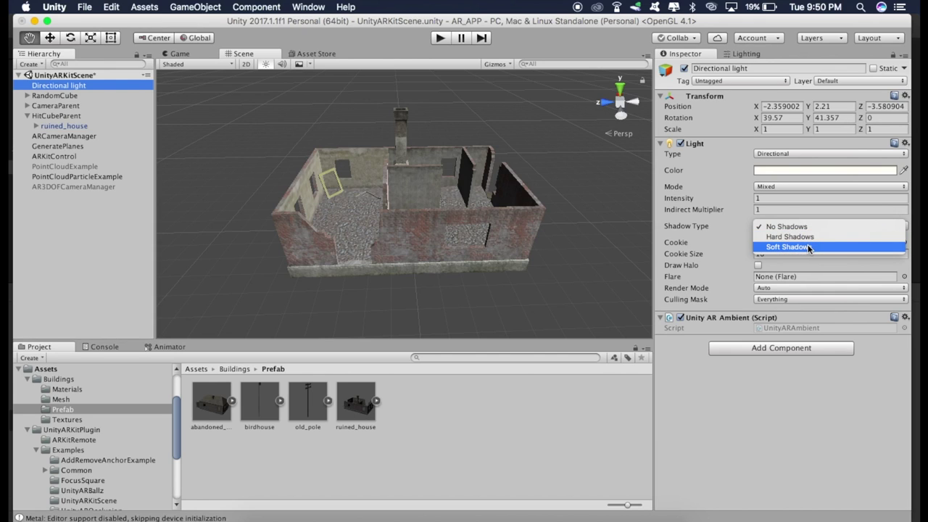
pyautogui.click(809, 246)
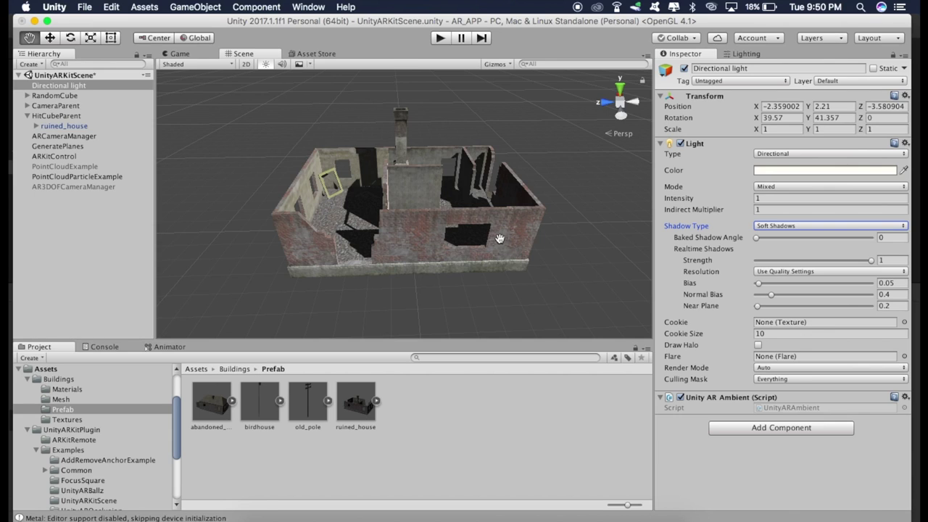
pyautogui.scroll(-3, 303, 247)
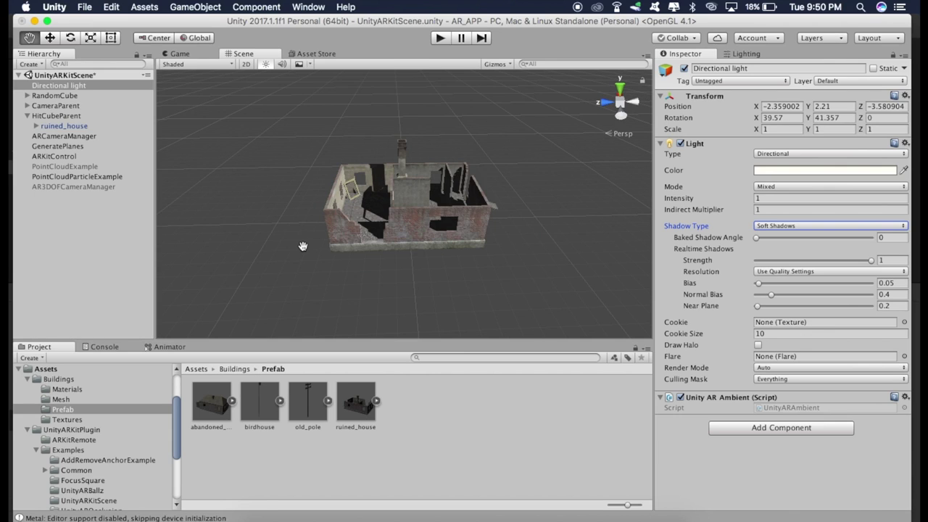
# - Search the project assets for 'shadowp' and select shadowPlanePrefab
pyautogui.click(445, 357)
pyautogui.write('shadowp')
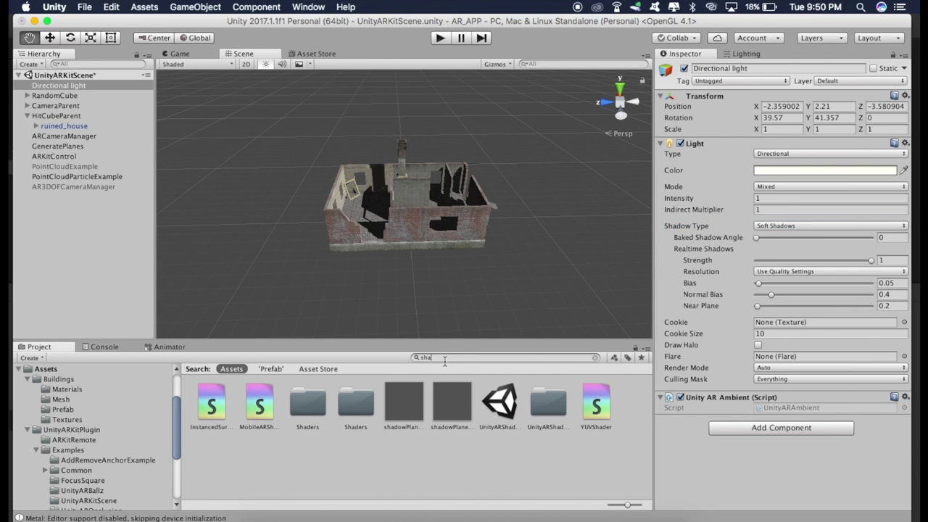
pyautogui.click(275, 404)
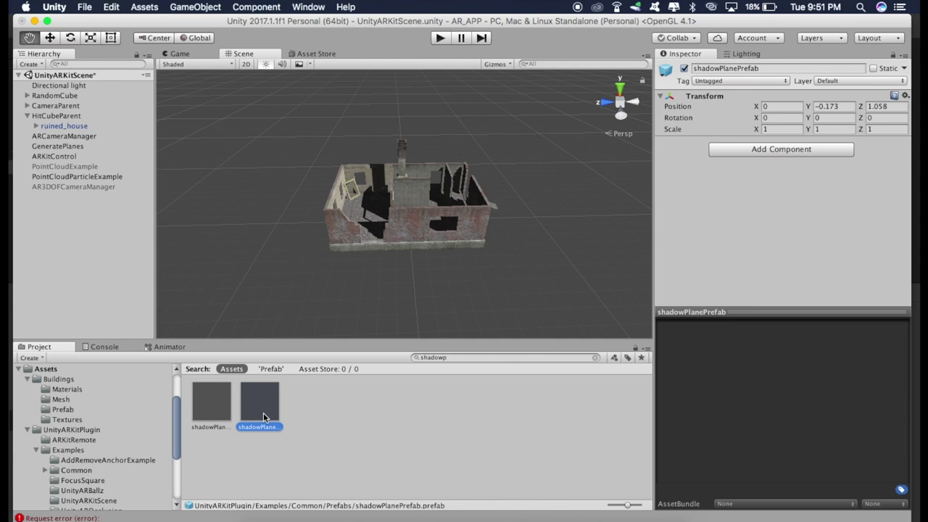
# - Drag shadowPlanePrefab from the Project panel onto ruined_house in the Hierarchy
pyautogui.click(209, 406)
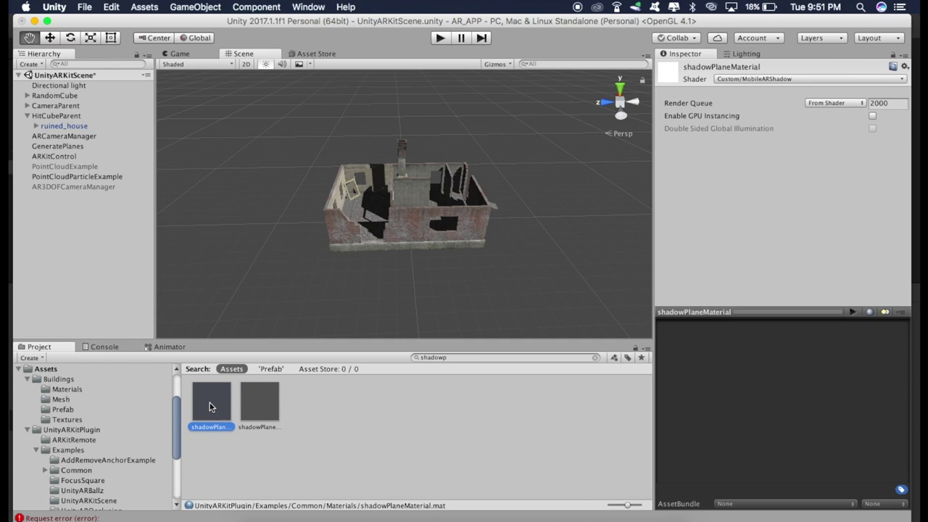
pyautogui.click(265, 405)
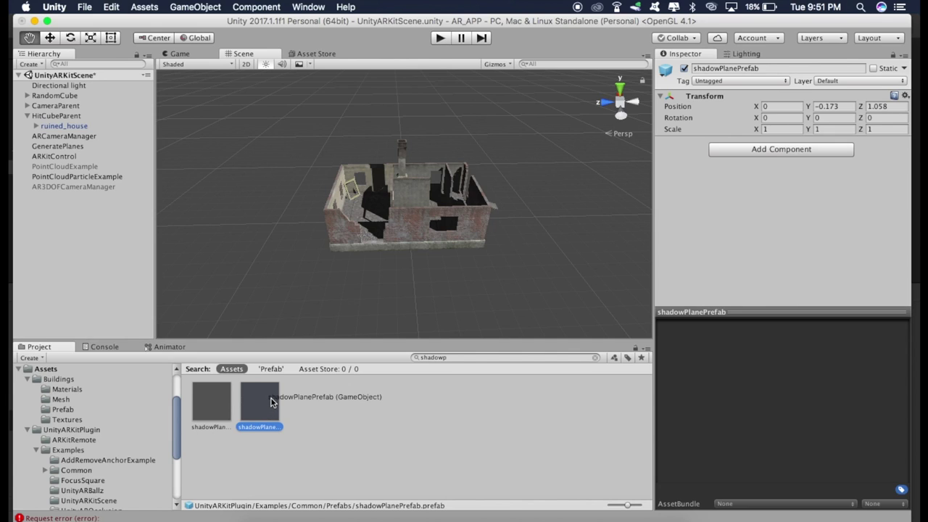
pyautogui.moveTo(267, 402); pyautogui.dragTo(66, 127)
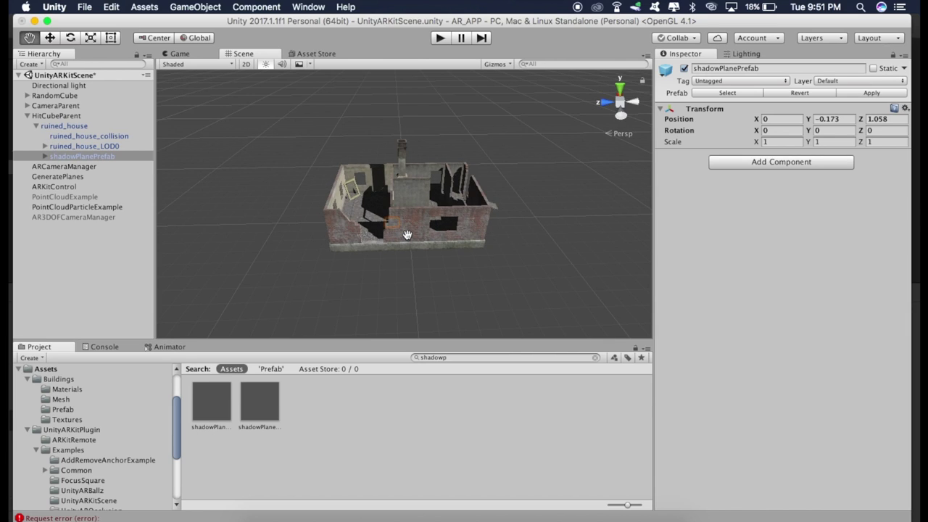
pyautogui.scroll(6, 406, 234)
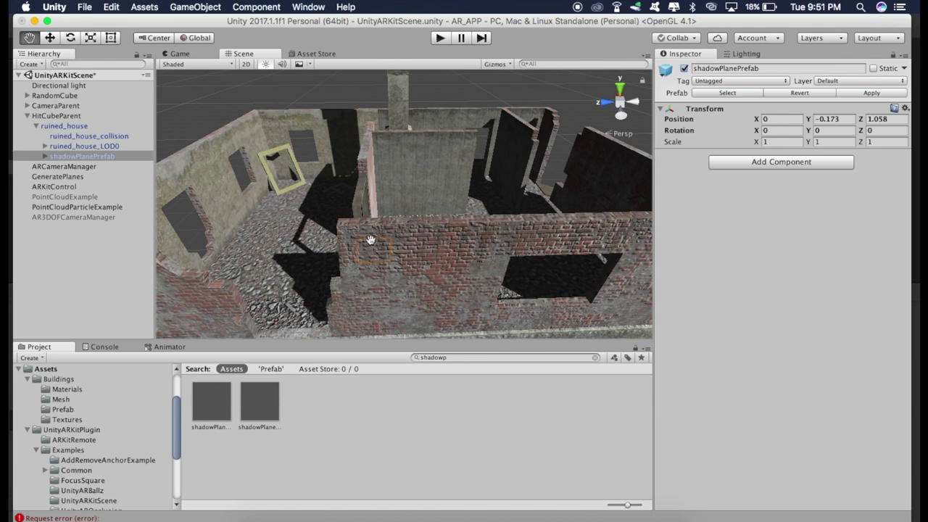
pyautogui.scroll(-8, 374, 246)
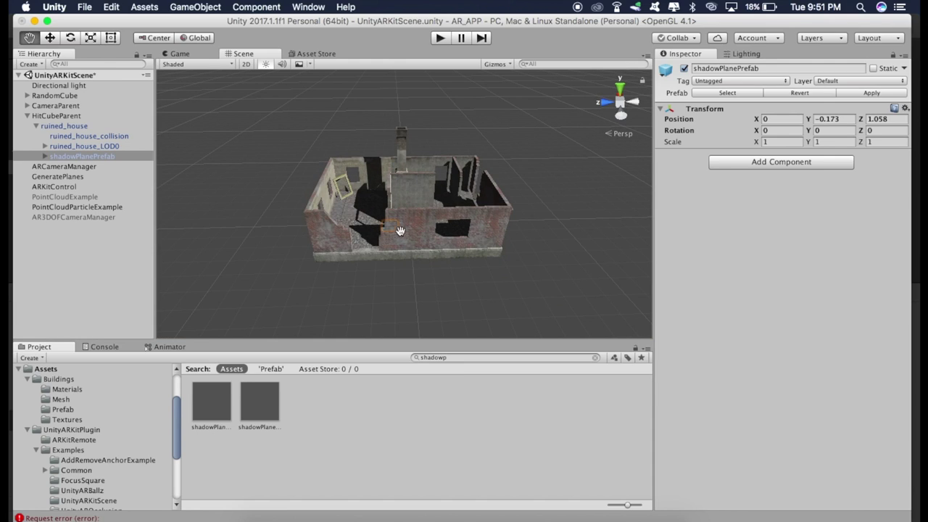
# - Set shadowPlanePrefab's Transform Scale X, Y and Z to 100 each
pyautogui.click(130, 175)
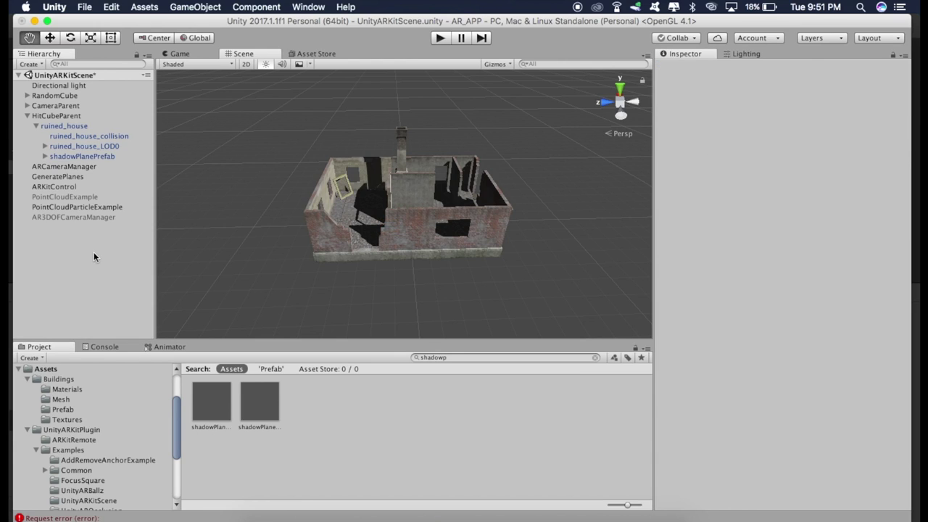
pyautogui.click(75, 157)
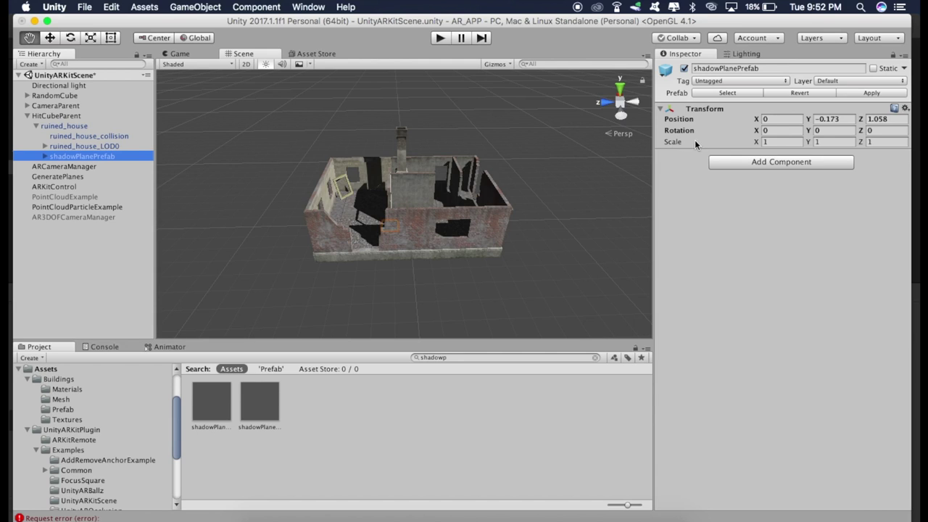
pyautogui.click(779, 142)
pyautogui.write('100')
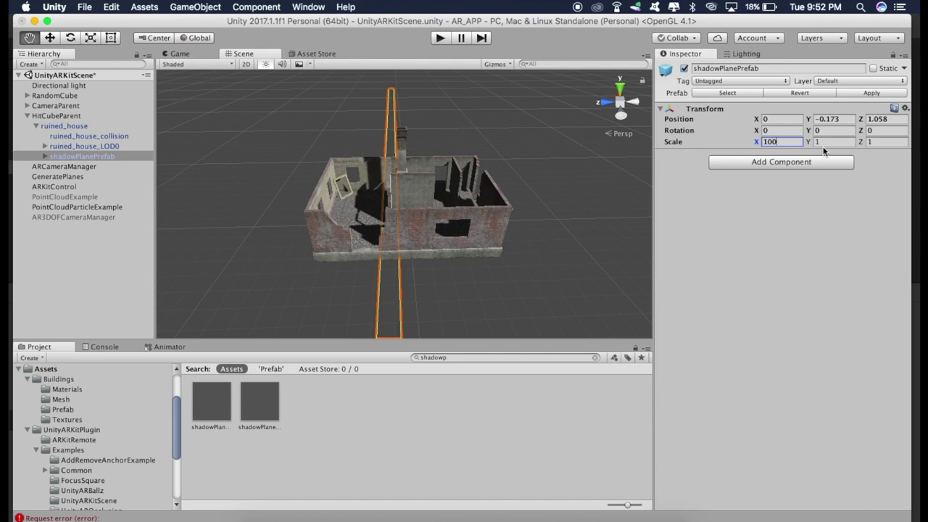
pyautogui.click(825, 142)
pyautogui.write('100')
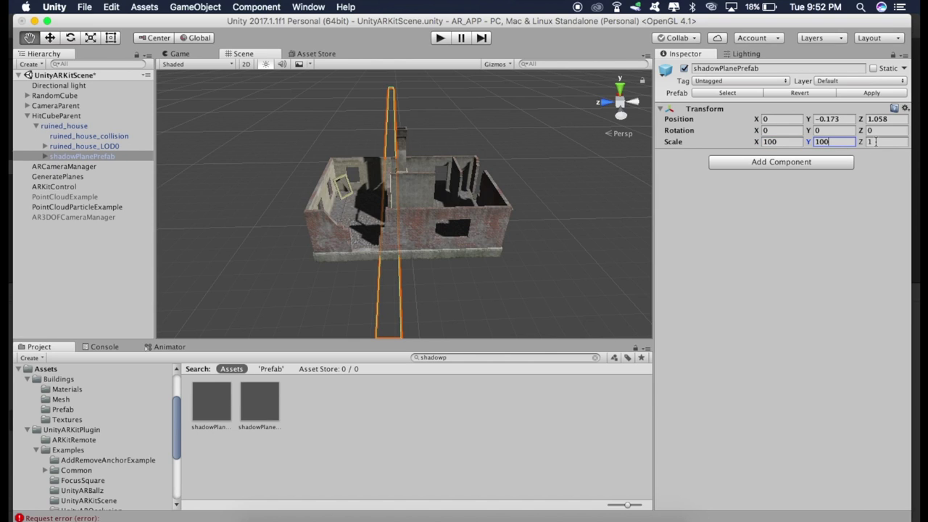
pyautogui.click(875, 142)
pyautogui.write('100')
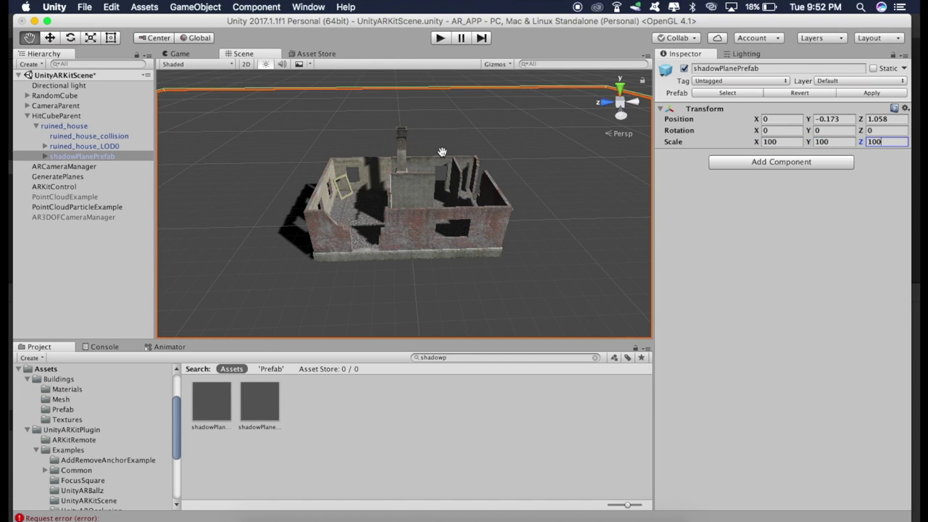
pyautogui.keyDown('alt'); pyautogui.moveTo(312, 189); pyautogui.dragTo(389, 198); pyautogui.keyUp('alt')
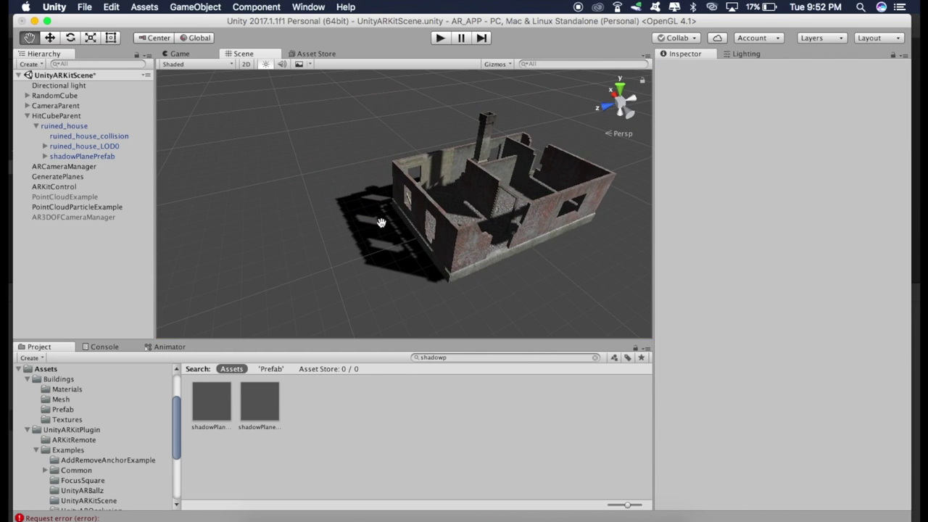
pyautogui.click(36, 127)
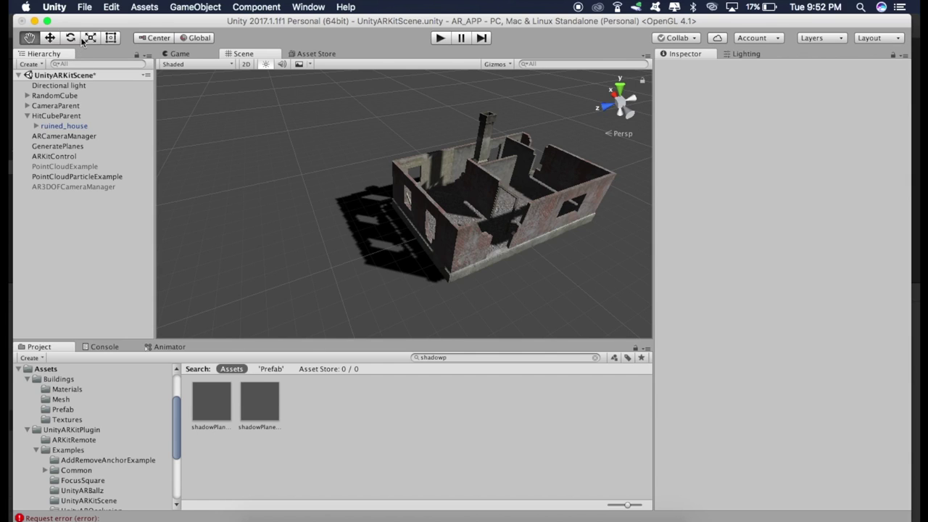
pyautogui.click(85, 6)
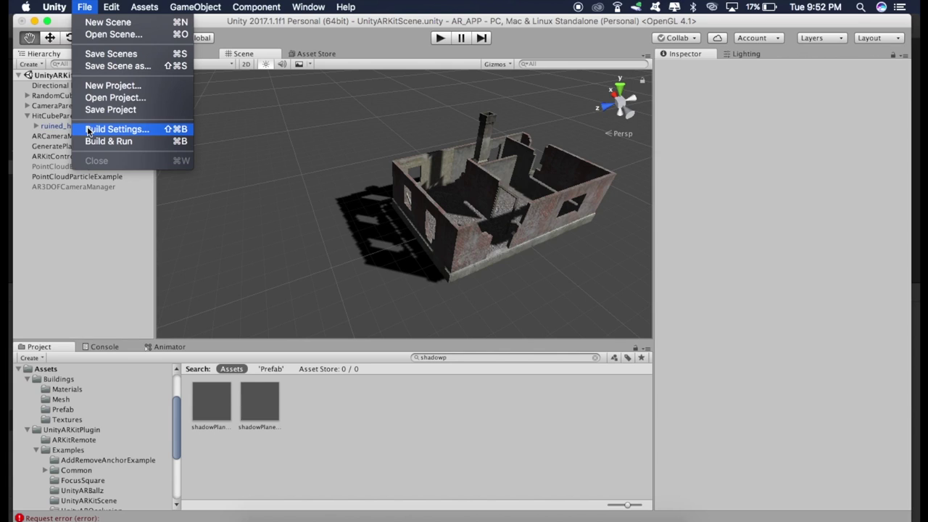
# - In Build Settings, select iOS and switch the platform to it
pyautogui.click(94, 131)
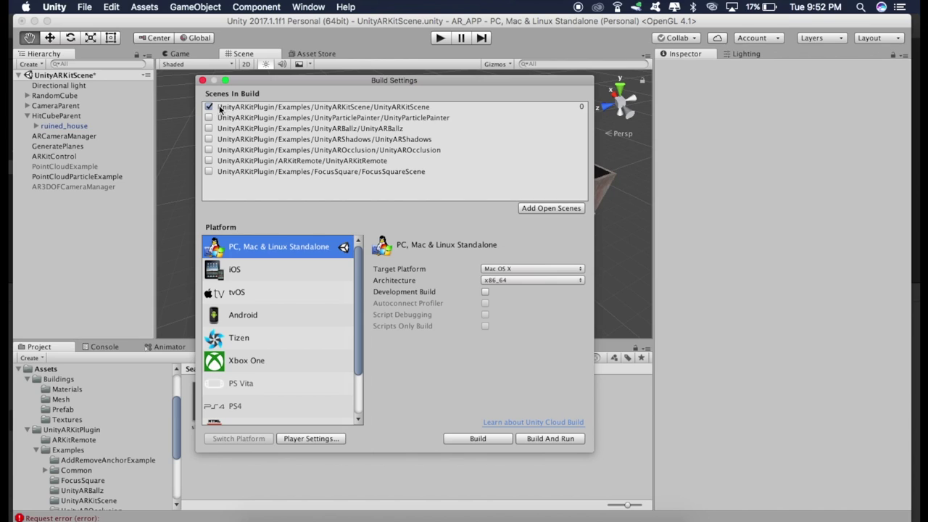
pyautogui.click(247, 270)
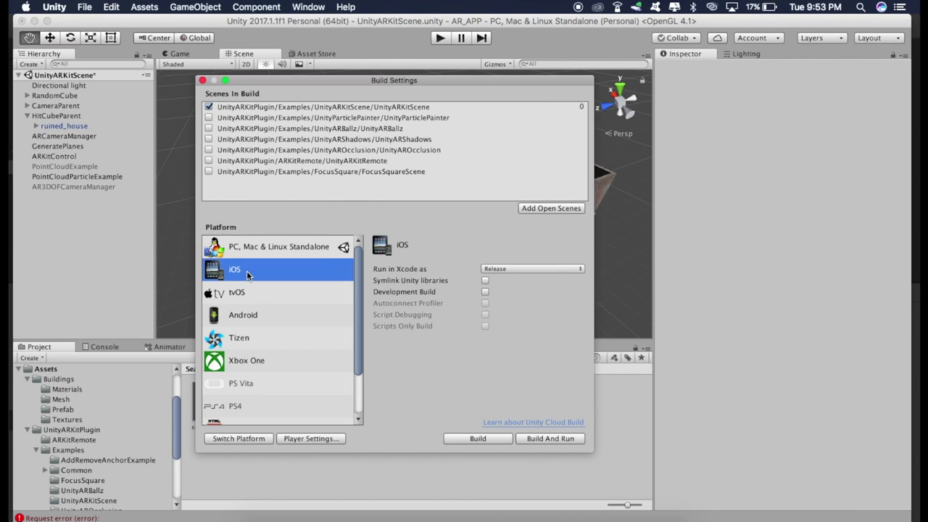
pyautogui.click(236, 440)
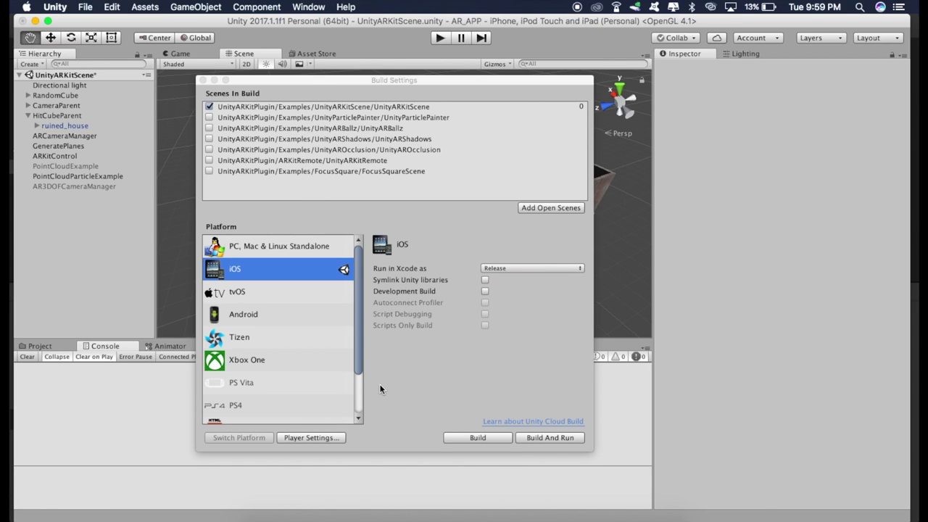
# - Enter the app's Bundle Identifier, starting with 'com.arkit', in iOS Player Settings
pyautogui.click(308, 434)
pyautogui.scroll(-4, 791, 364)
pyautogui.click(792, 365)
pyautogui.write('com.unity.arkitscene')
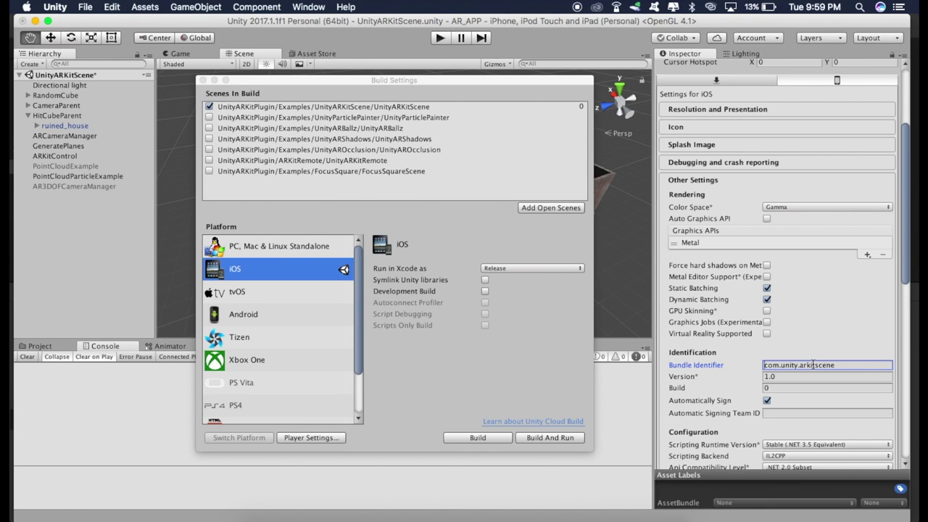
pyautogui.tripleClick(813, 364)
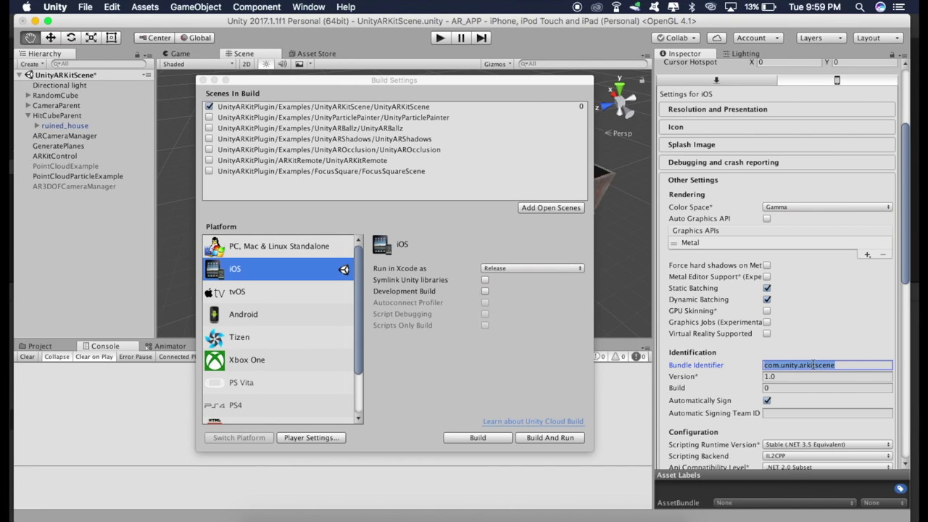
pyautogui.write('com.arkit')
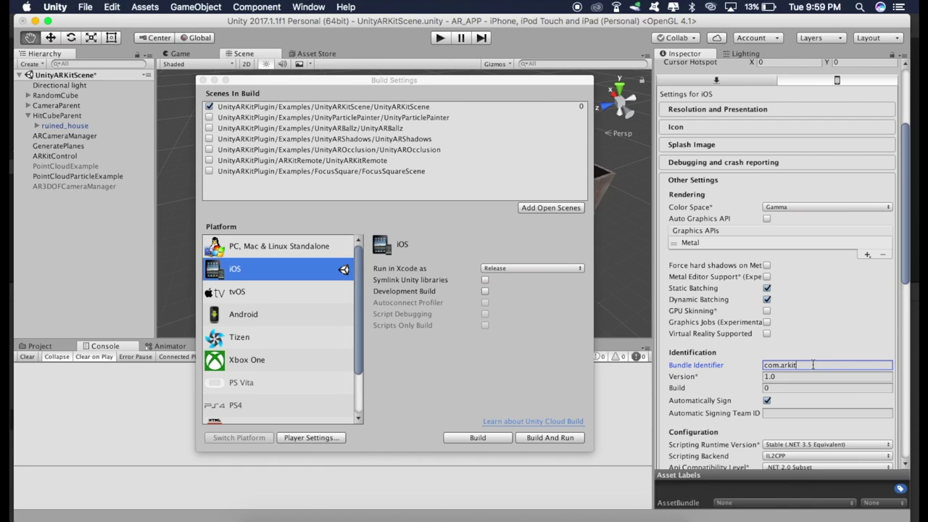
pyautogui.press('BackSpace')
pyautogui.press('BackSpace')
pyautogui.press('BackSpace')
pyautogui.press('BackSpace')
pyautogui.press('BackSpace')
pyautogui.write('parthanand.123')
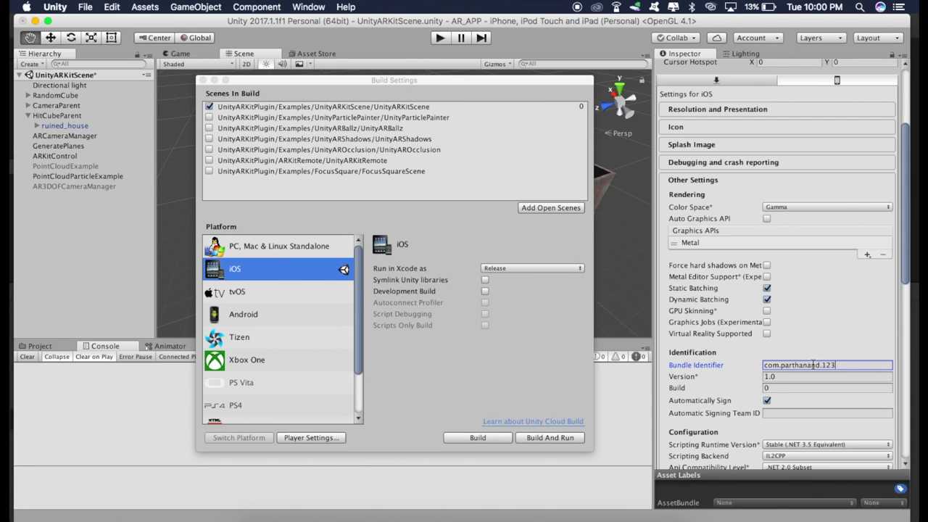
# - Set Target minimum iOS Version to 11.0 and Camera Usage Description to 'AR request'
pyautogui.scroll(-5, 732, 411)
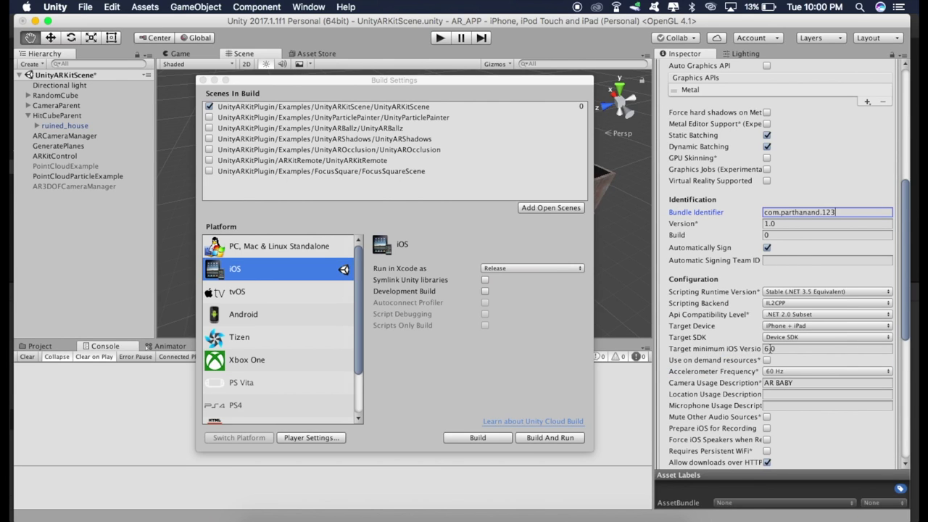
pyautogui.click(777, 348)
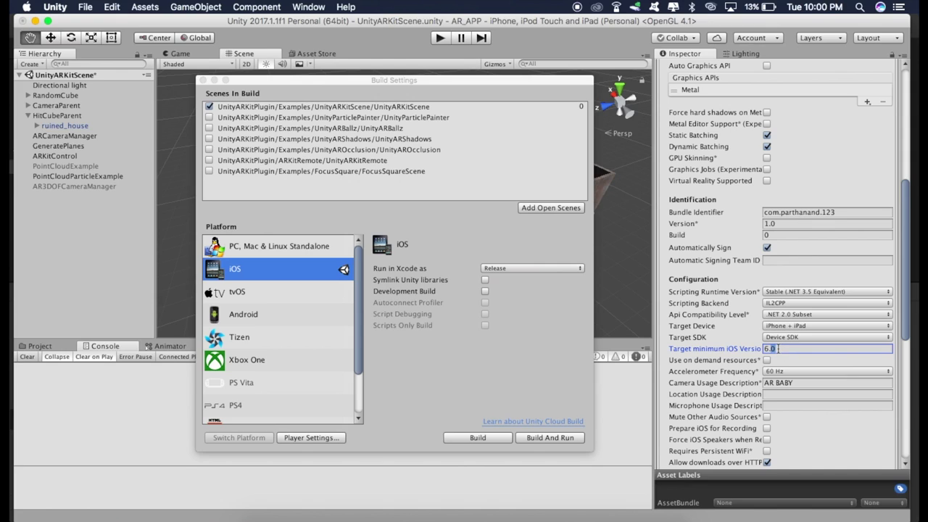
pyautogui.write('11.0')
pyautogui.scroll(-1, 745, 383)
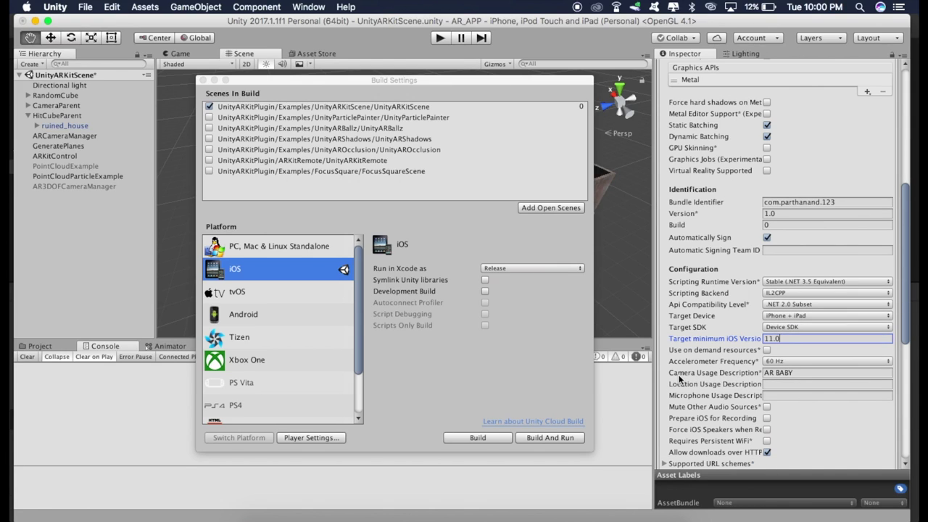
pyautogui.click(796, 376)
pyautogui.write('AR request')
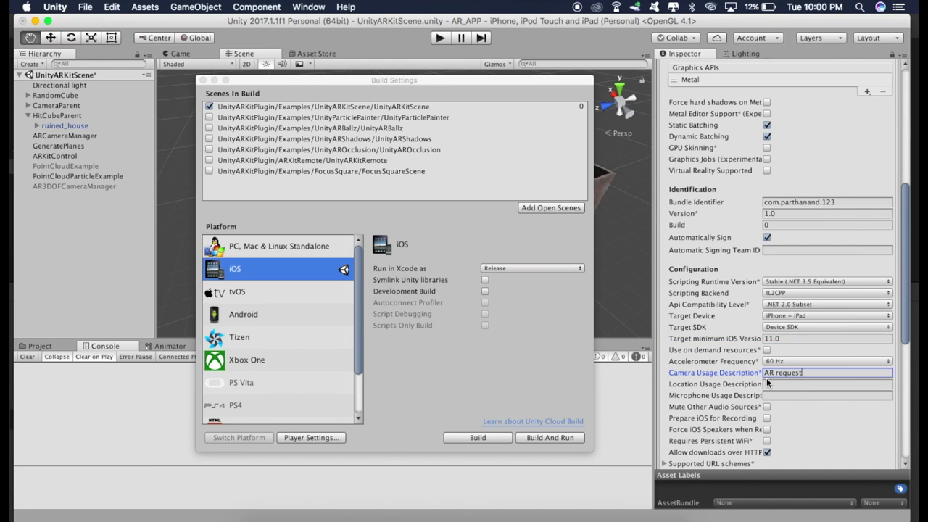
pyautogui.scroll(-10, 720, 416)
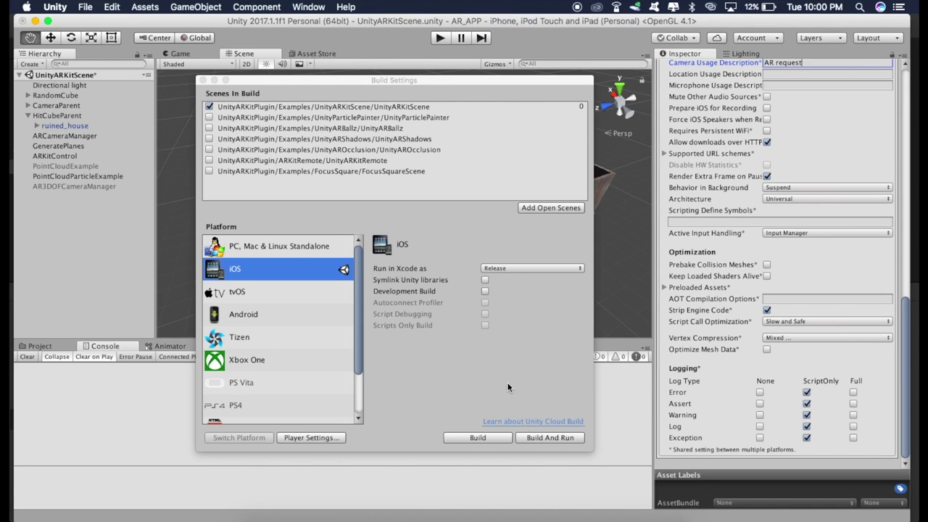
pyautogui.click(471, 438)
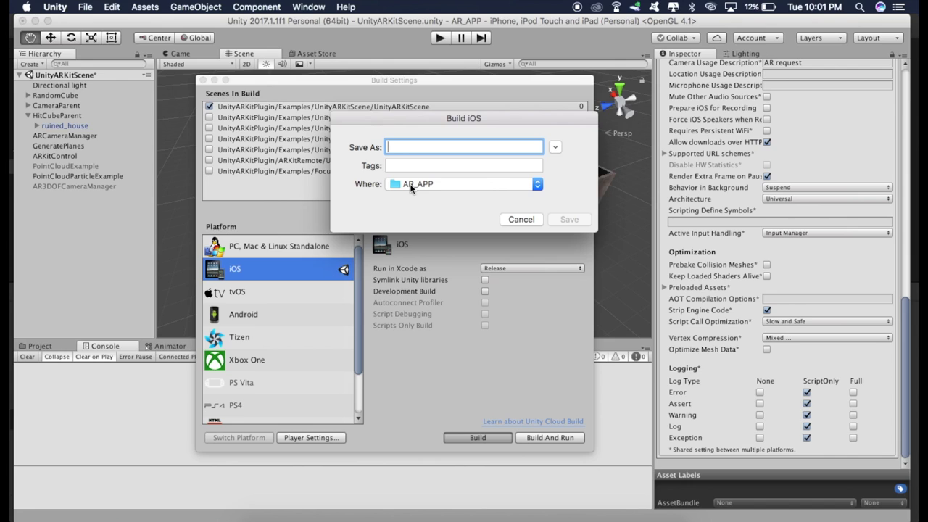
# - Build the iOS player into an AR_IOS folder on the Desktop and open Unity-iPhone.xcodeproj
pyautogui.click(411, 185)
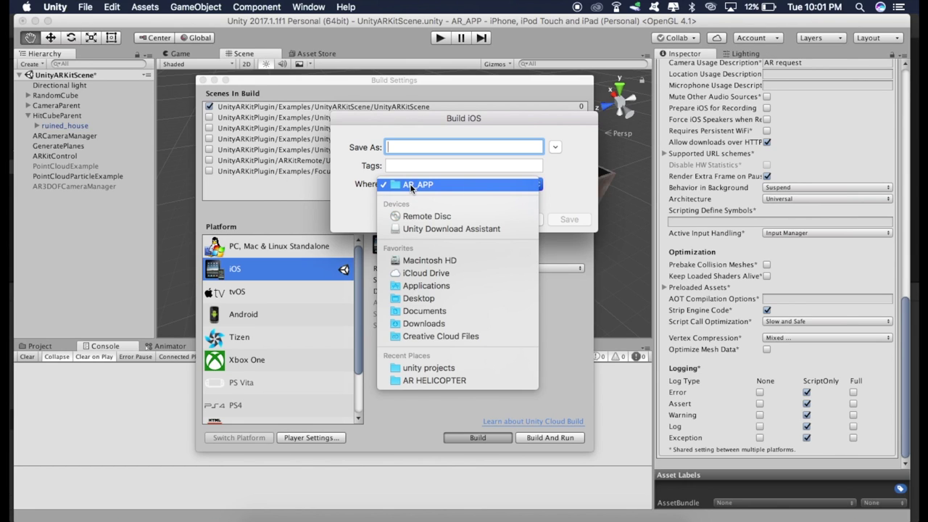
pyautogui.click(433, 299)
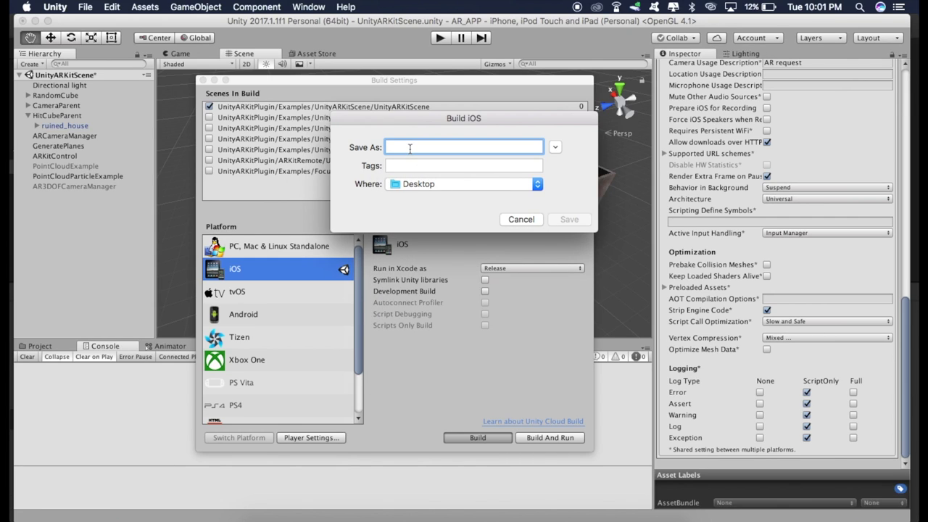
pyautogui.write('AR_I')
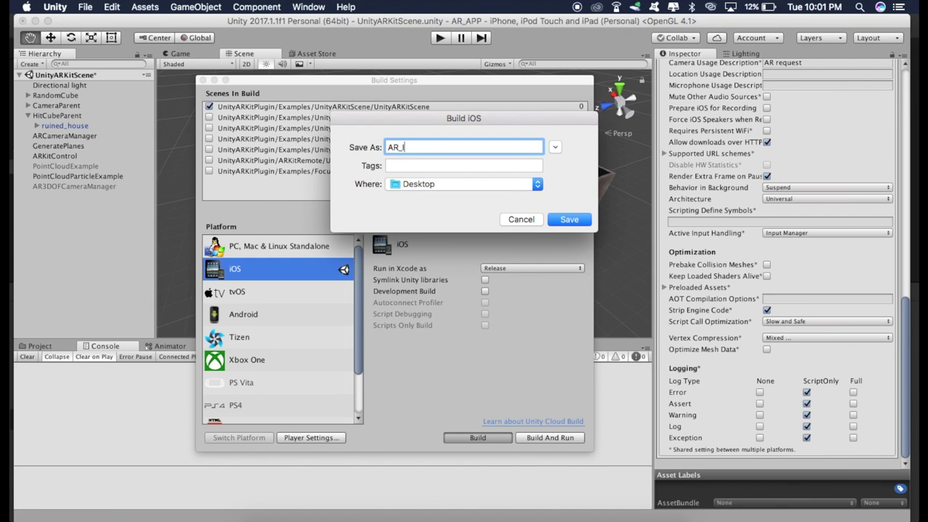
pyautogui.write('OS')
pyautogui.click(566, 219)
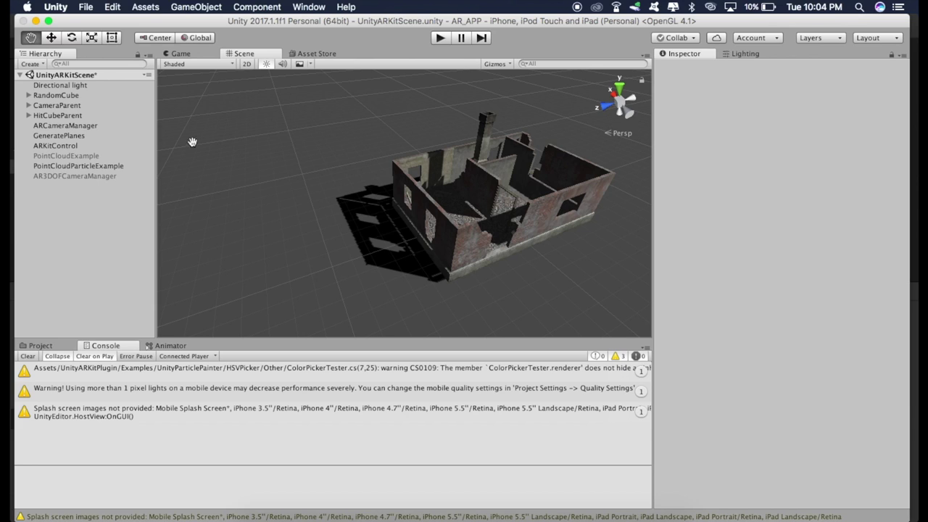
pyautogui.click(36, 22)
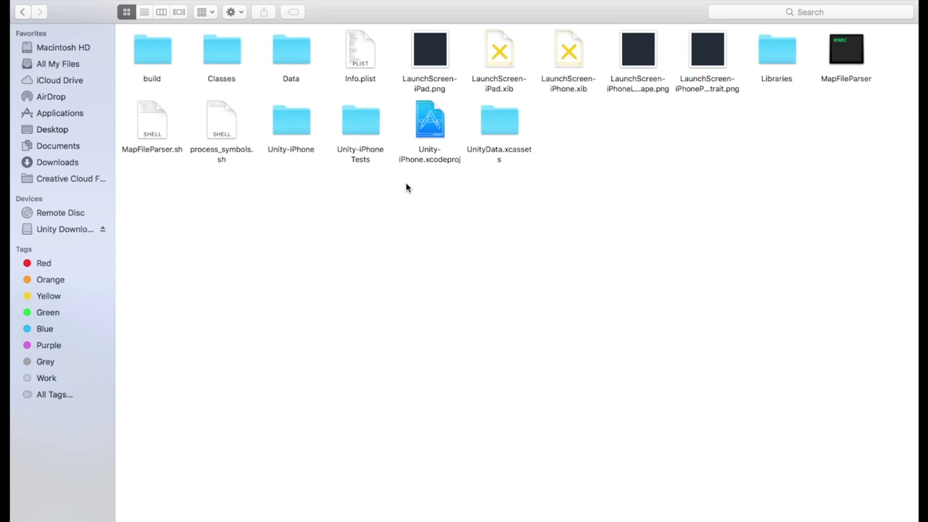
pyautogui.doubleClick(435, 122)
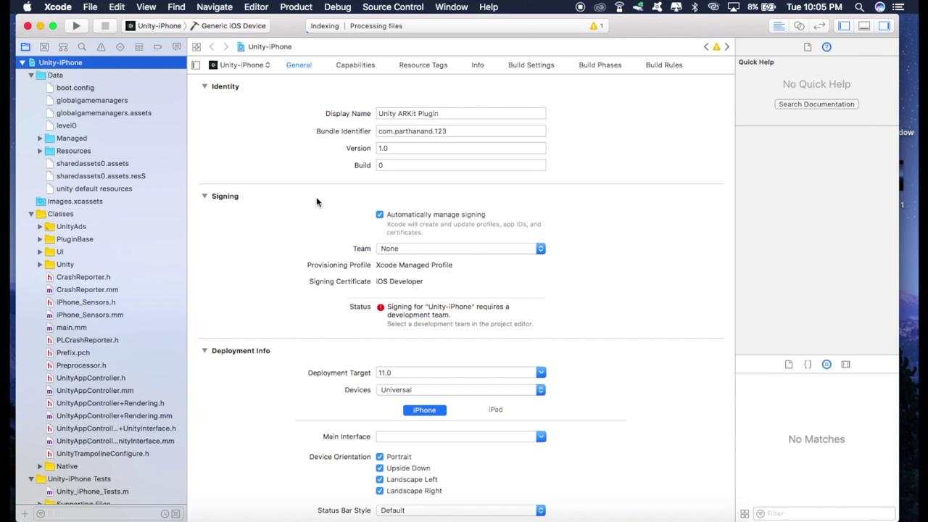
# - Choose the developer account as the Team in Xcode's Signing section
pyautogui.click(419, 249)
pyautogui.click(409, 265)
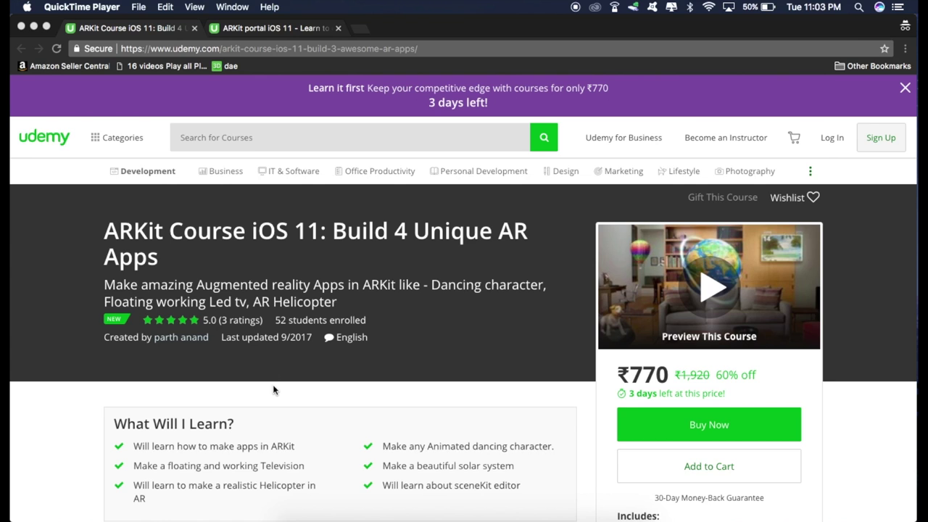
pyautogui.scroll(-5, 273, 385)
pyautogui.scroll(-15, 272, 384)
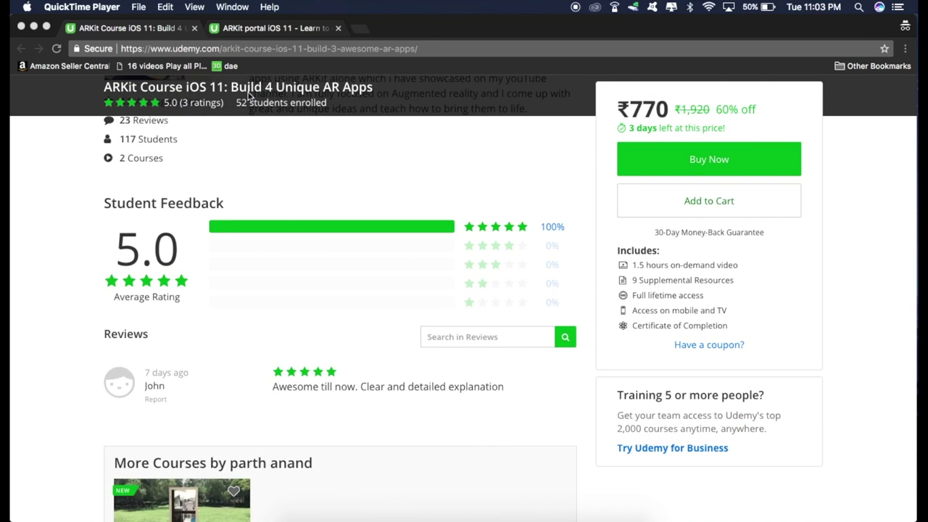
pyautogui.click(272, 29)
pyautogui.scroll(-20, 265, 322)
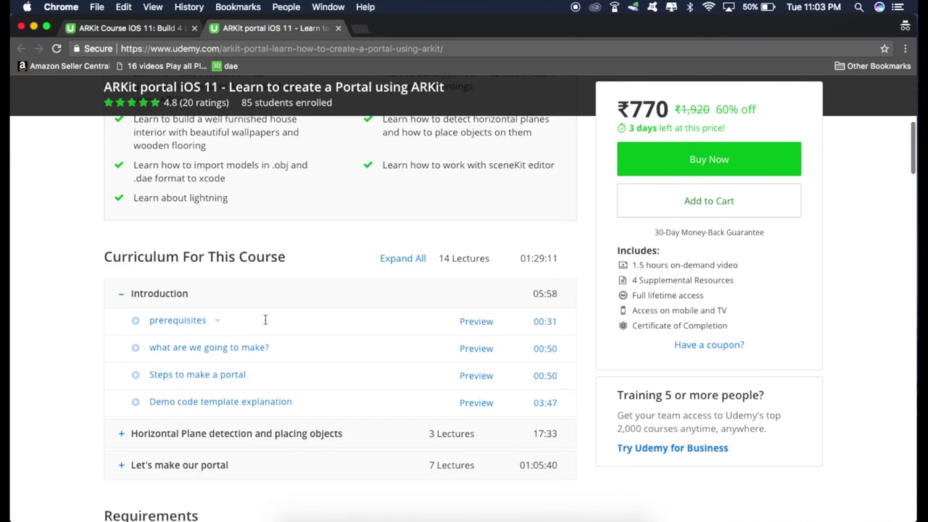
pyautogui.scroll(-3, 265, 323)
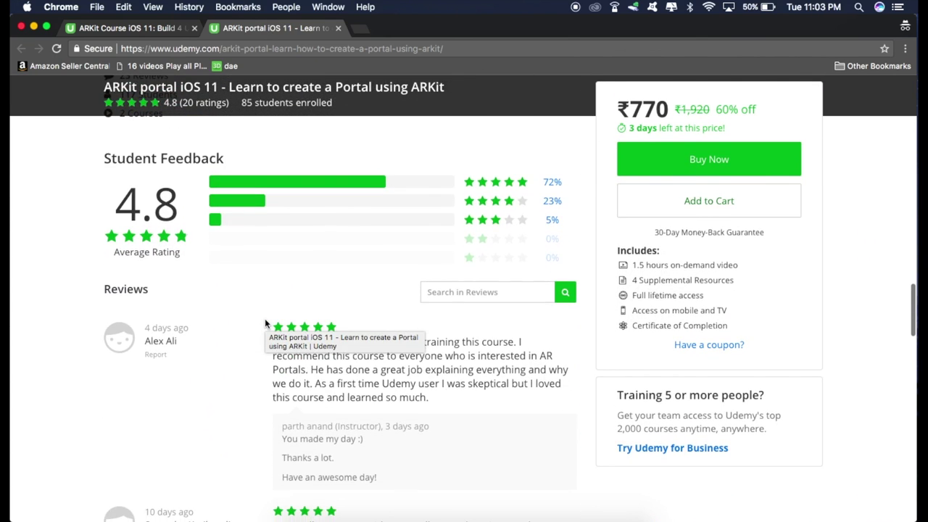
pyautogui.scroll(-2, 266, 323)
pyautogui.scroll(-3, 201, 347)
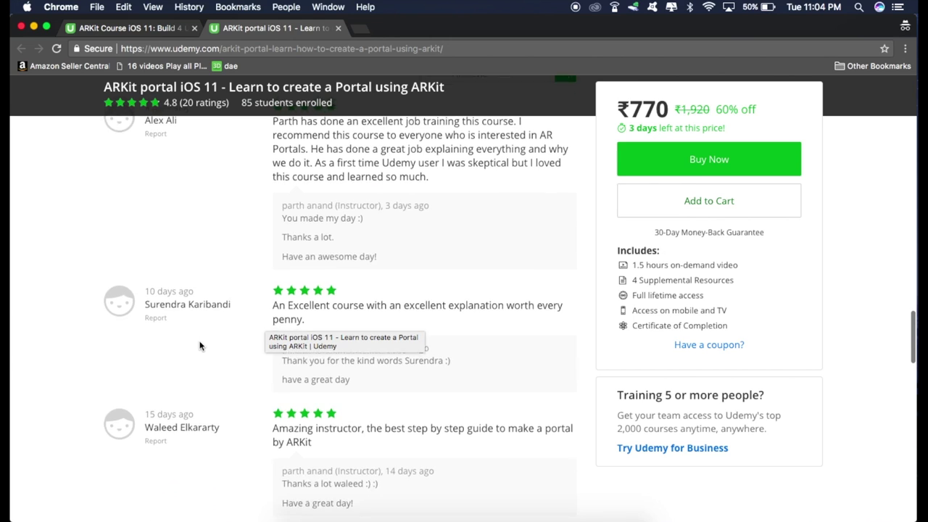
pyautogui.scroll(-6, 200, 347)
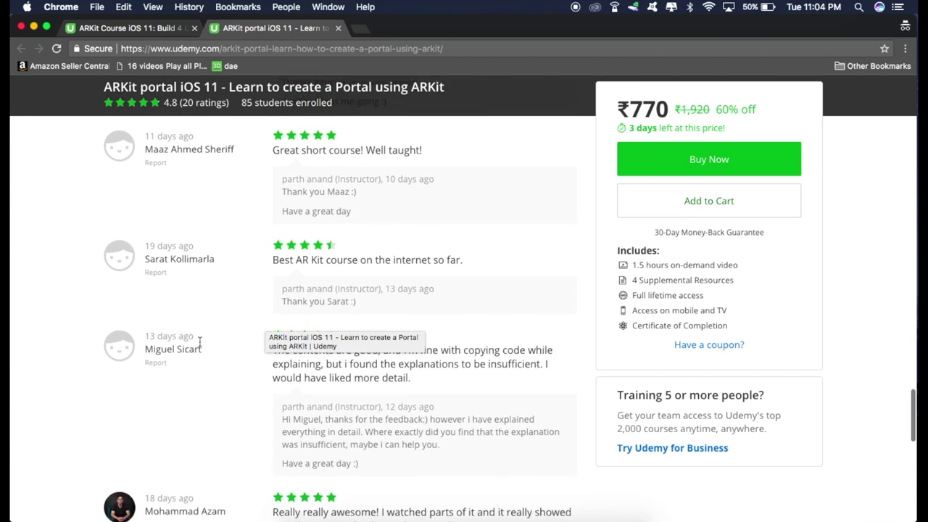
pyautogui.scroll(10, 200, 342)
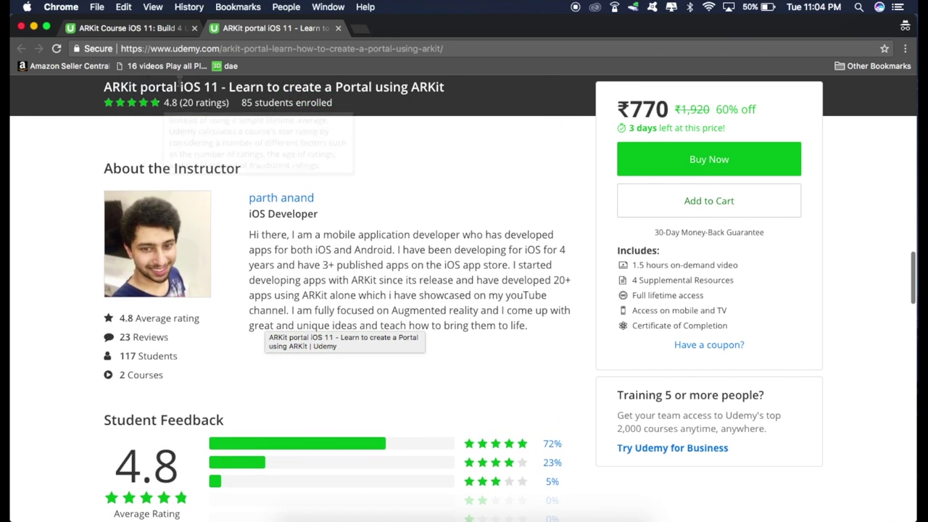
pyautogui.click(158, 29)
pyautogui.scroll(5, 65, 254)
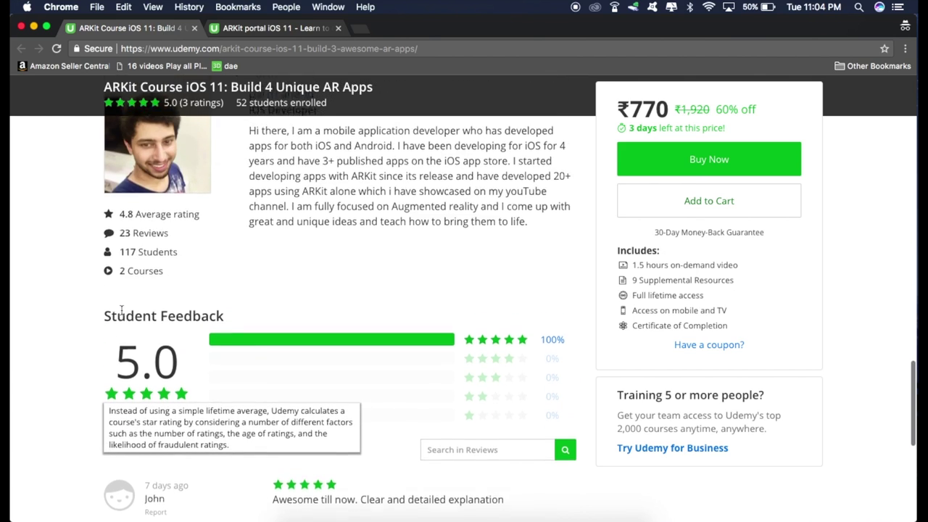
pyautogui.scroll(15, 56, 248)
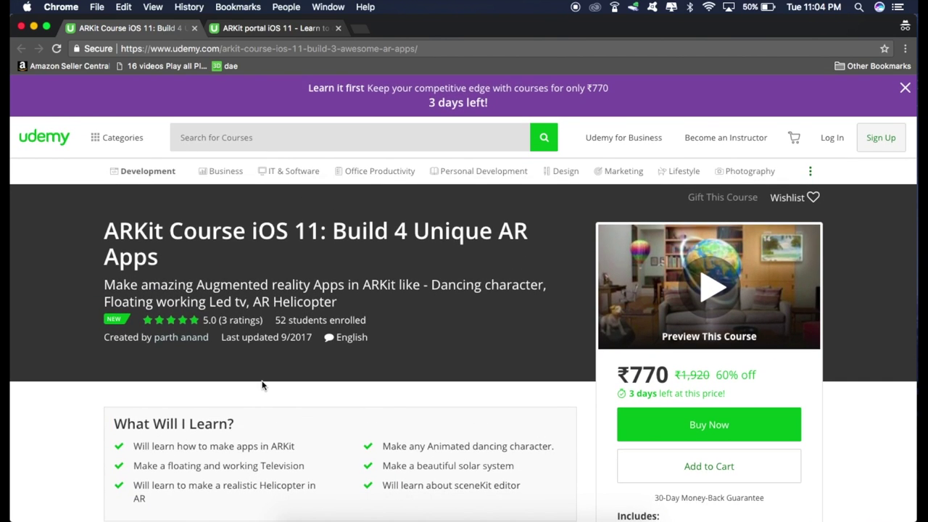
pyautogui.moveTo(427, 519)
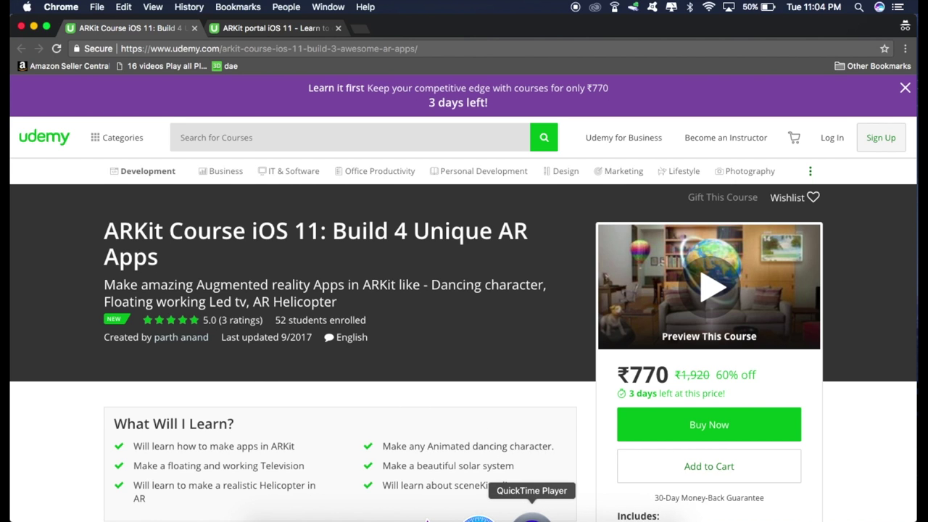